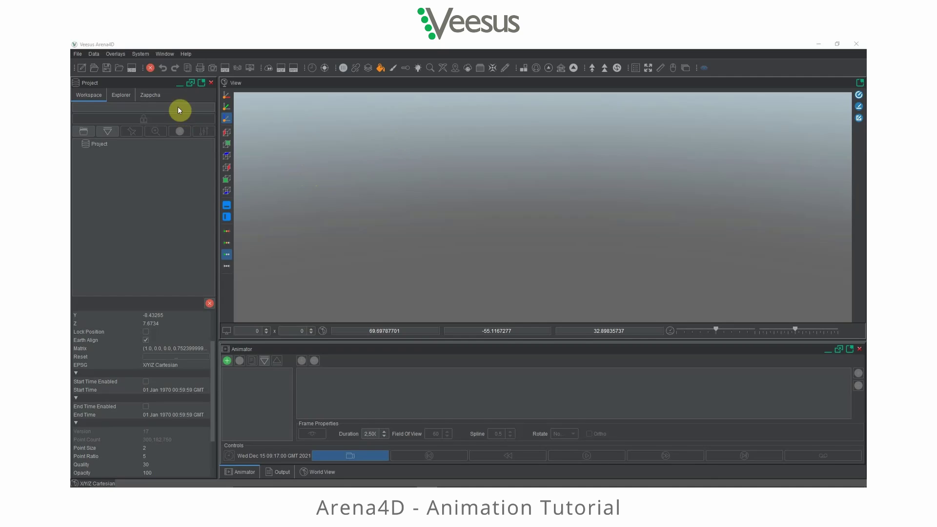
- Load the FUSI.vpc point cloud into the project and look through its properties
{"action": "left_click", "coordinate": [122, 69]}
{"action": "left_click", "coordinate": [148, 159]}
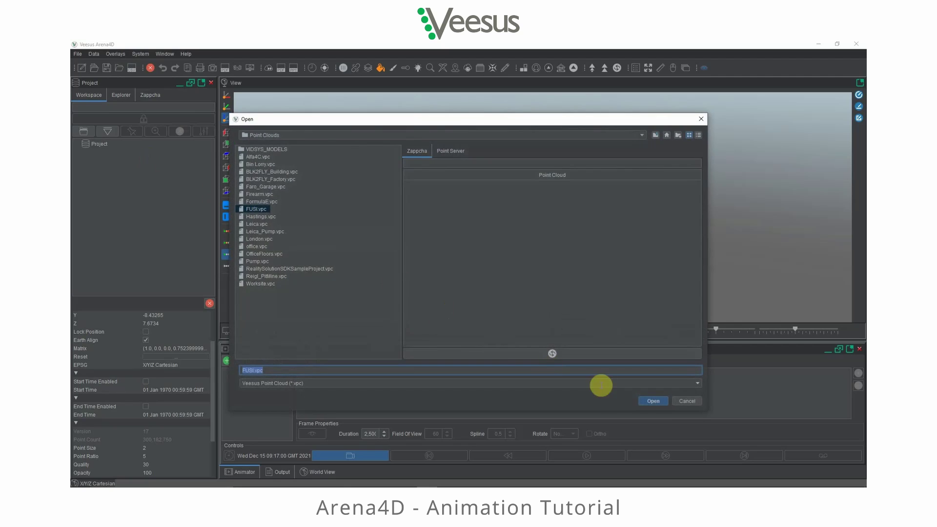
{"action": "left_click", "coordinate": [642, 401]}
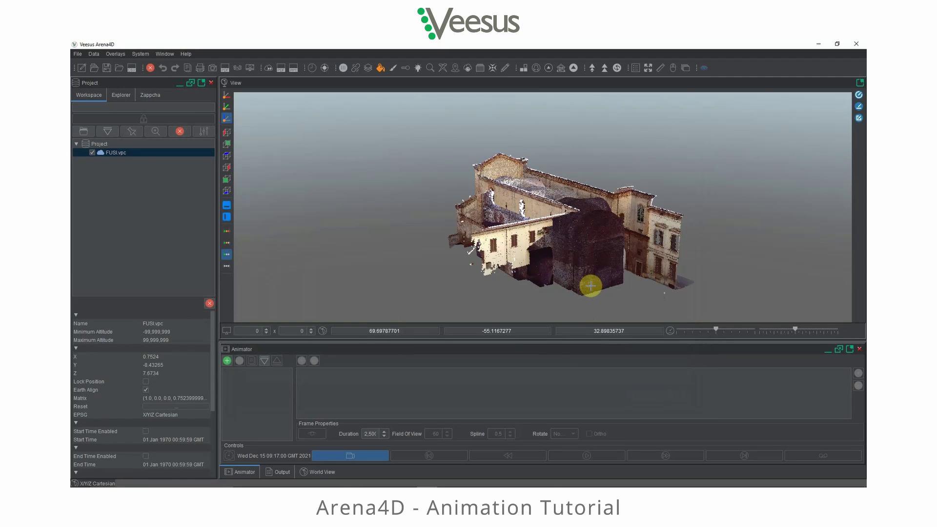
{"action": "scroll", "coordinate": [185, 415], "scroll_direction": "down", "scroll_amount": 3}
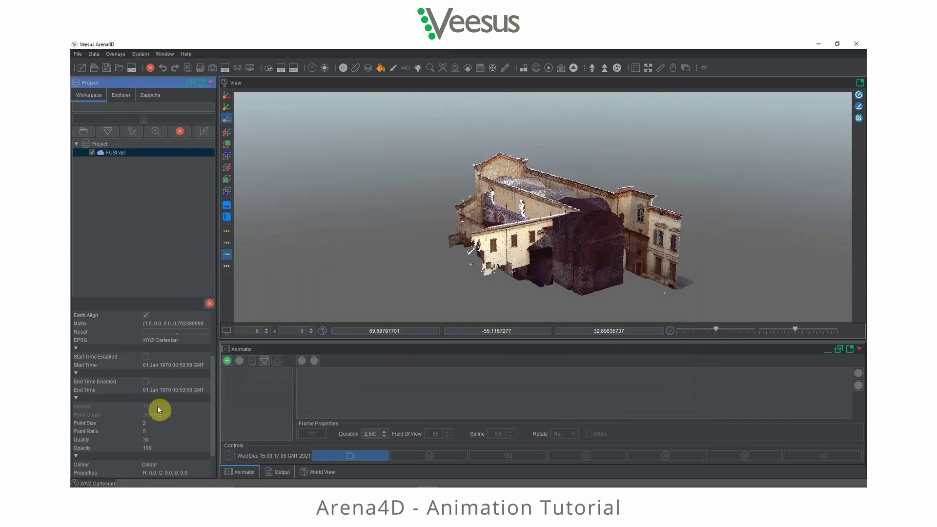
{"action": "scroll", "coordinate": [498, 269], "scroll_direction": "up", "scroll_amount": 3}
- From a side view, select the building's roof points with a rectangle selection
{"action": "mouse_move", "coordinate": [571, 242]}
{"action": "left_mouse_down"}
{"action": "mouse_move", "coordinate": [517, 236]}
{"action": "mouse_move", "coordinate": [533, 234]}
{"action": "mouse_move", "coordinate": [399, 245]}
{"action": "mouse_move", "coordinate": [580, 242]}
{"action": "mouse_move", "coordinate": [483, 256]}
{"action": "mouse_move", "coordinate": [518, 260]}
{"action": "mouse_move", "coordinate": [387, 265]}
{"action": "mouse_move", "coordinate": [395, 287]}
{"action": "mouse_move", "coordinate": [584, 236]}
{"action": "mouse_move", "coordinate": [618, 253]}
{"action": "mouse_move", "coordinate": [561, 251]}
{"action": "left_mouse_up"}
{"action": "left_click", "coordinate": [232, 189]}
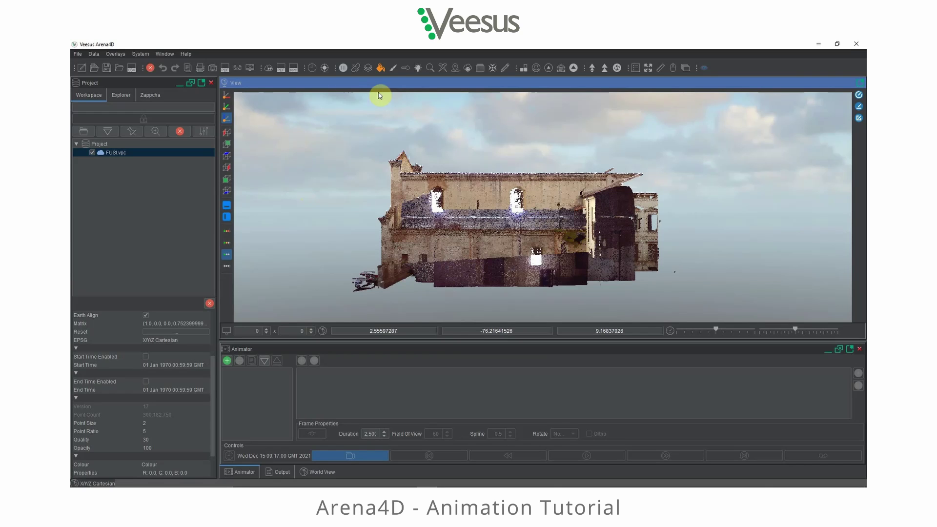
{"action": "left_click", "coordinate": [393, 68]}
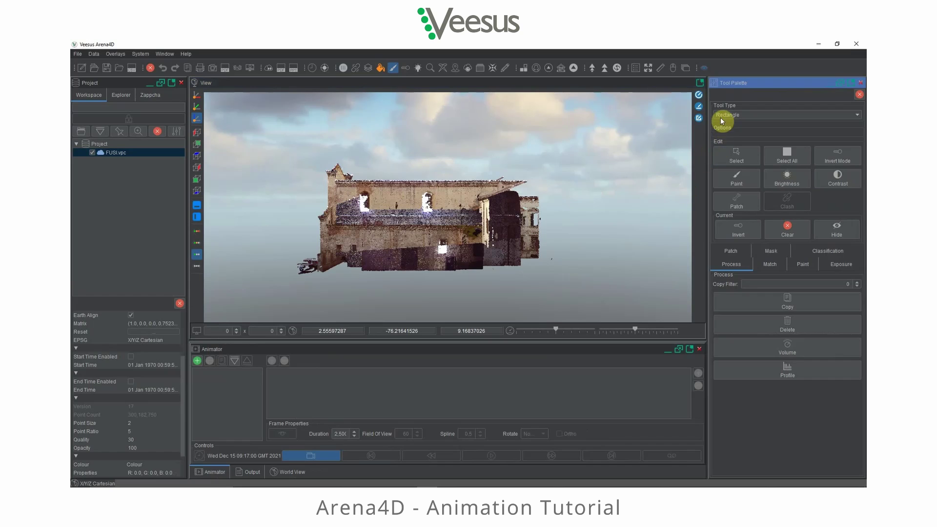
{"action": "left_click", "coordinate": [738, 158]}
{"action": "left_click_drag", "start_coordinate": [291, 148], "coordinate": [454, 96]}
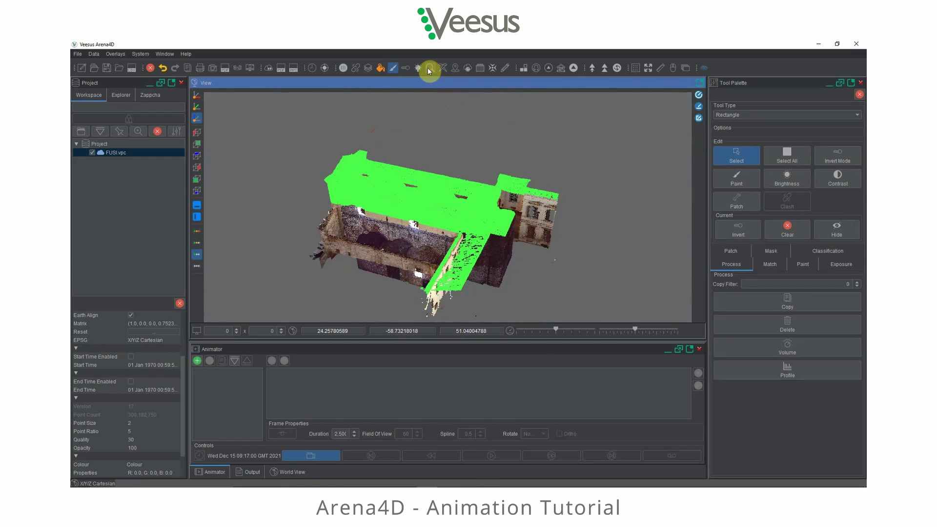
{"action": "left_click_drag", "start_coordinate": [529, 181], "coordinate": [429, 215], "text": "ctrl"}
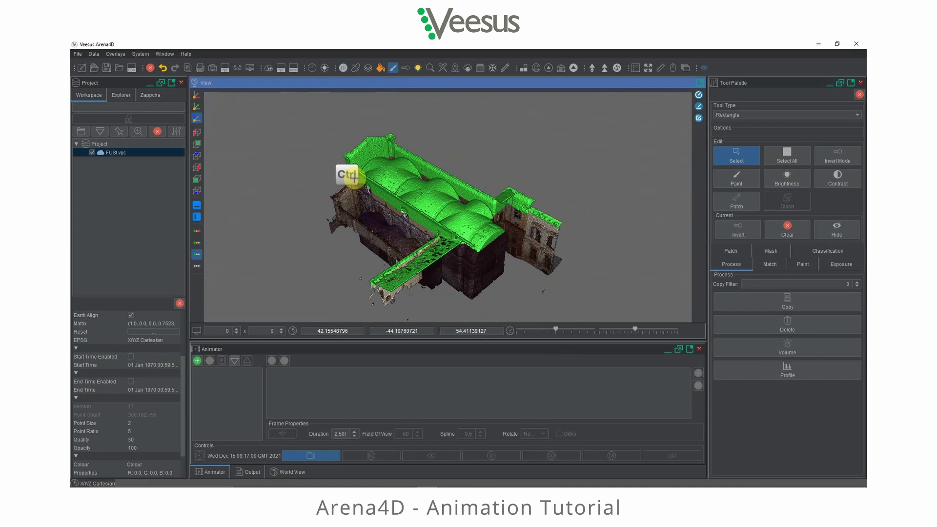
- Copy the selected roof points to a new point cloud named Roof and delete the selected points from the original cloud
{"action": "left_click", "coordinate": [769, 306]}
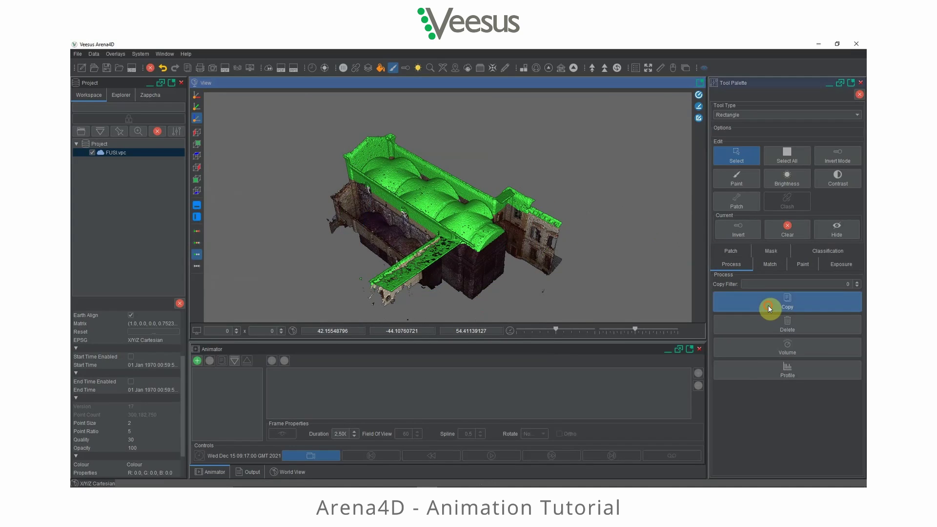
{"action": "type", "text": "test"}
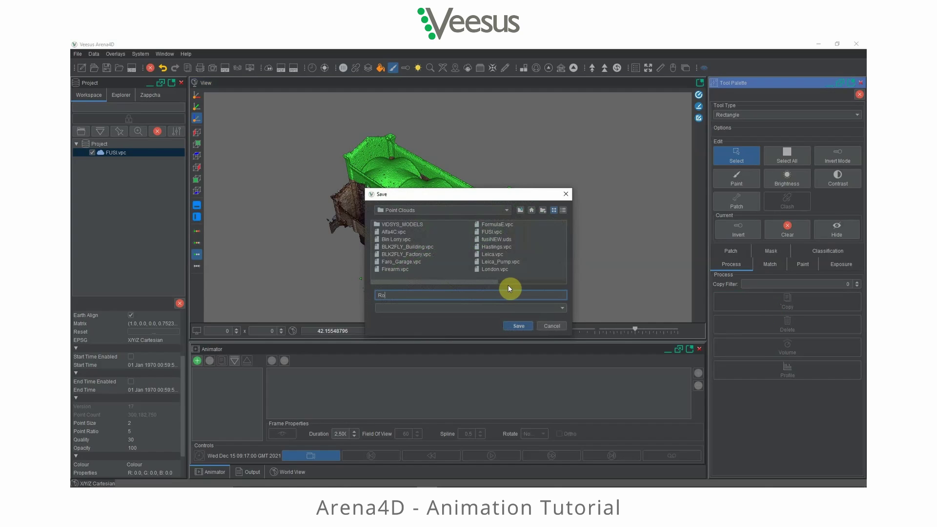
{"action": "key", "text": "Return"}
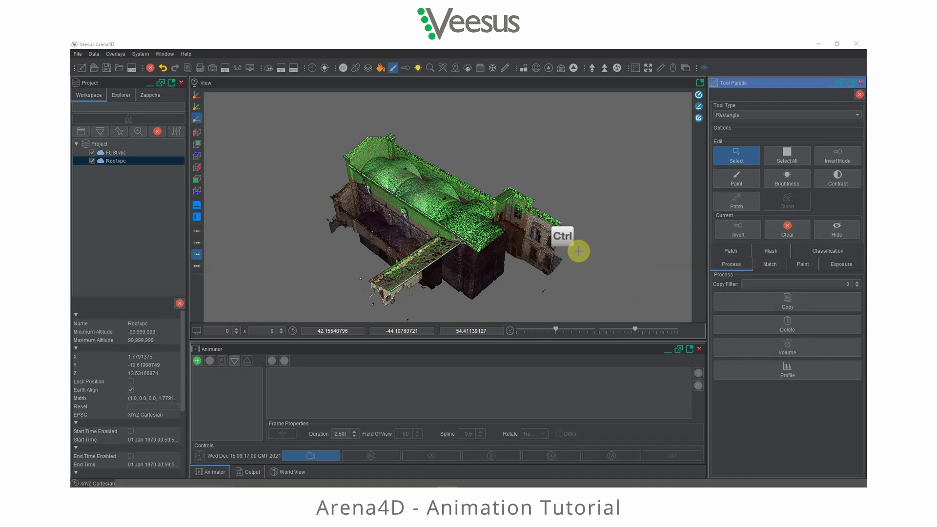
{"action": "left_click", "coordinate": [755, 323]}
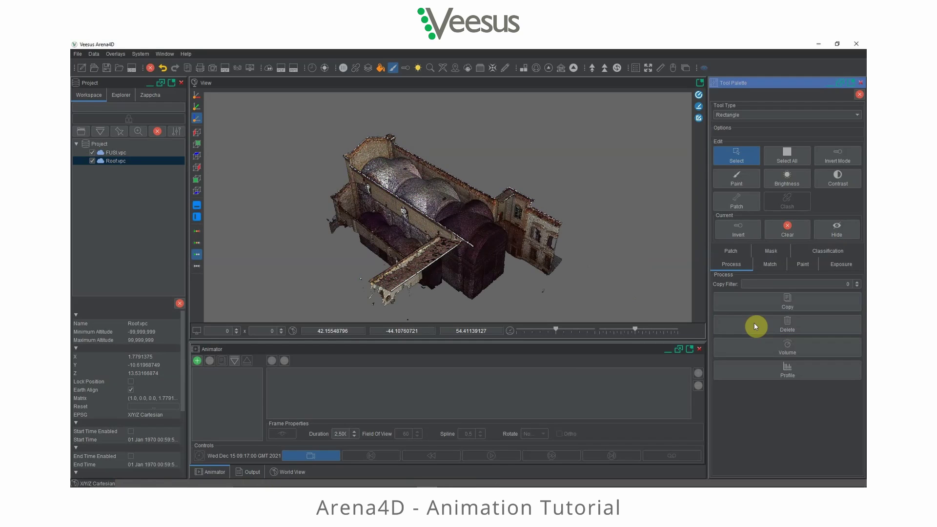
- Toggle the visibility of Roof.vpc and inspect the building from several sides to check the roof separation
{"action": "left_click_drag", "start_coordinate": [379, 258], "coordinate": [638, 224], "text": "ctrl"}
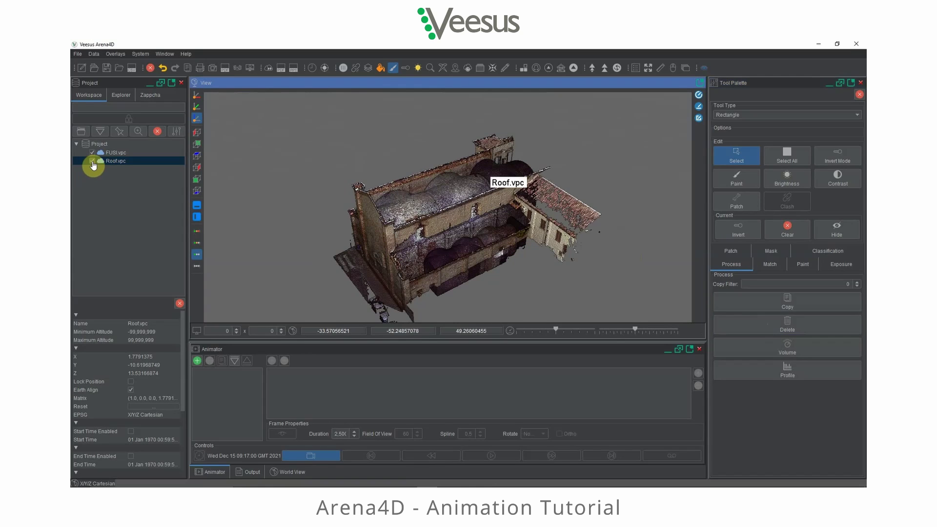
{"action": "left_click", "coordinate": [93, 161]}
{"action": "left_click", "coordinate": [92, 161]}
{"action": "left_click", "coordinate": [93, 161]}
{"action": "left_click", "coordinate": [92, 161]}
{"action": "left_click_drag", "start_coordinate": [508, 247], "coordinate": [280, 244], "text": "ctrl"}
{"action": "mouse_move", "coordinate": [540, 271]}
{"action": "left_mouse_down", "text": "ctrl"}
{"action": "mouse_move", "coordinate": [479, 268]}
{"action": "mouse_move", "coordinate": [549, 264]}
{"action": "left_mouse_up", "text": "ctrl"}
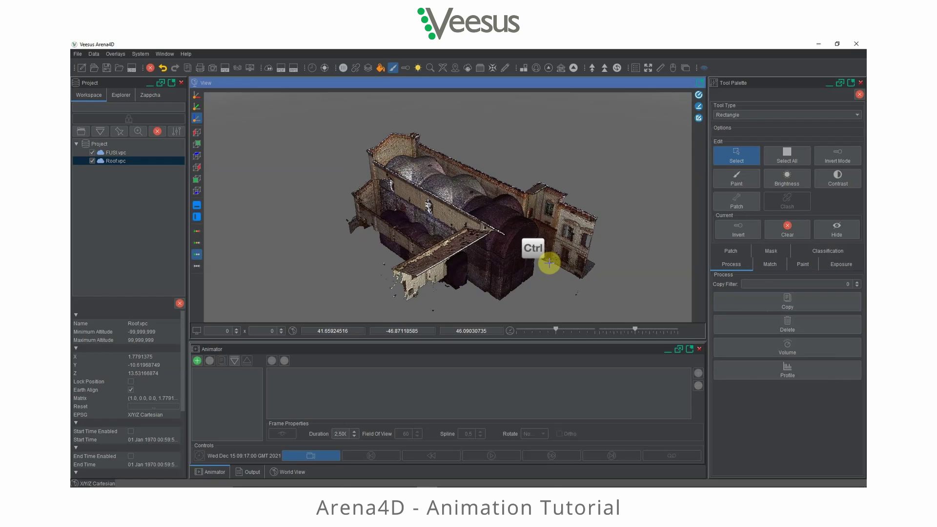
{"action": "left_click", "coordinate": [101, 165]}
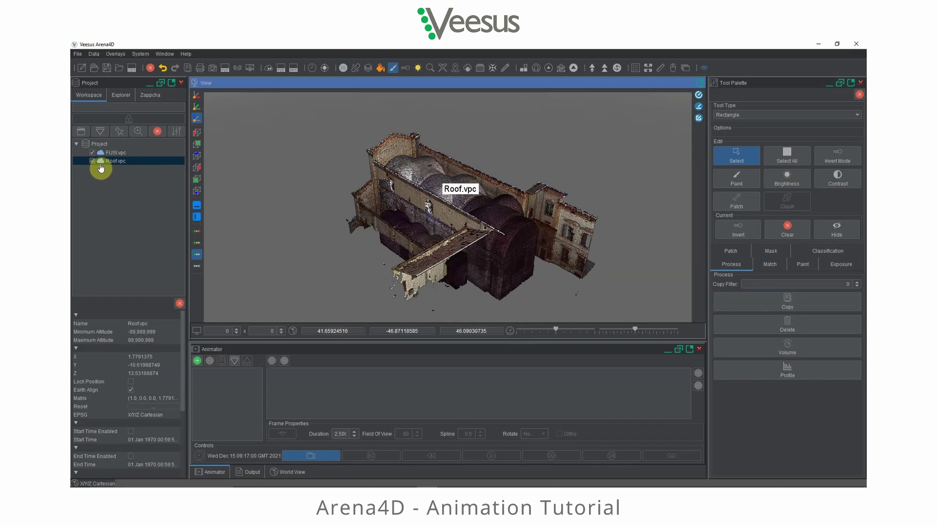
{"action": "left_click", "coordinate": [95, 167]}
{"action": "left_click", "coordinate": [91, 161]}
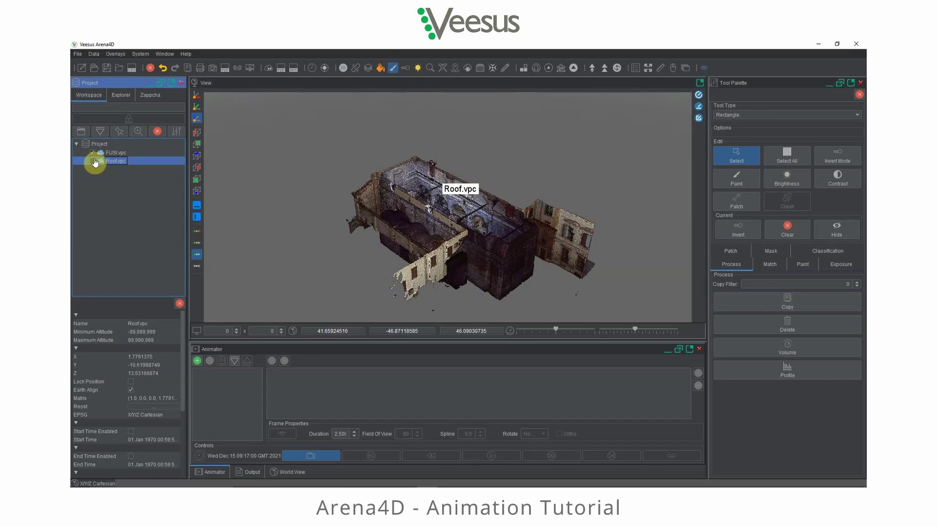
- Undo and redo the deletion of the roof points from the original cloud
{"action": "left_click", "coordinate": [163, 68]}
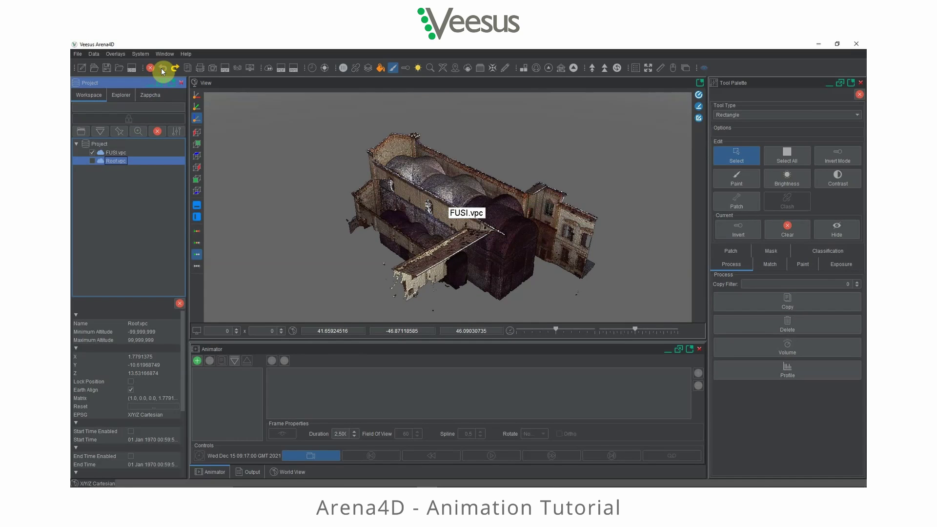
{"action": "left_click", "coordinate": [175, 68]}
- Make the Roof.vpc point cloud visible again
{"action": "left_click_drag", "start_coordinate": [384, 224], "coordinate": [400, 241], "text": "ctrl"}
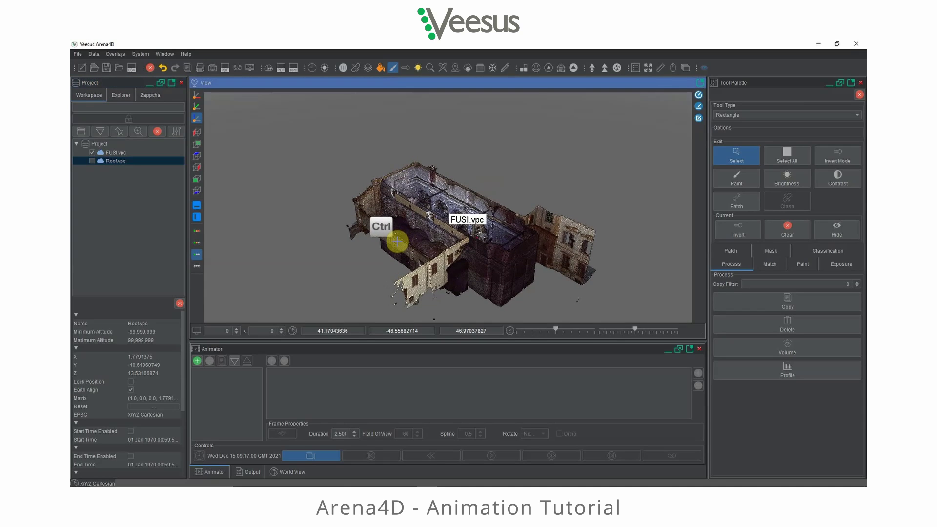
{"action": "left_click", "coordinate": [91, 161]}
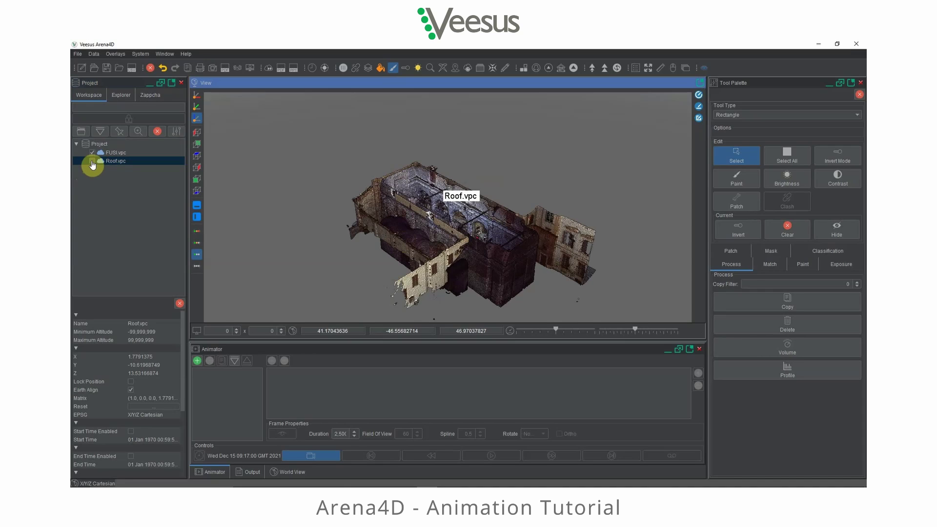
{"action": "left_click", "coordinate": [93, 165]}
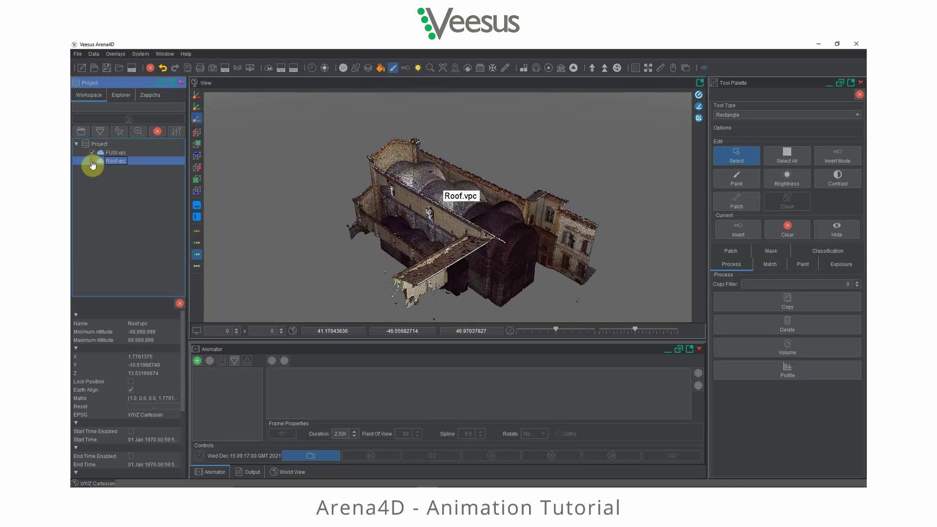
- Add a clip box with the default name Clip Box on the central pillar inside the building
{"action": "left_click_drag", "start_coordinate": [308, 259], "coordinate": [460, 209], "text": "ctrl"}
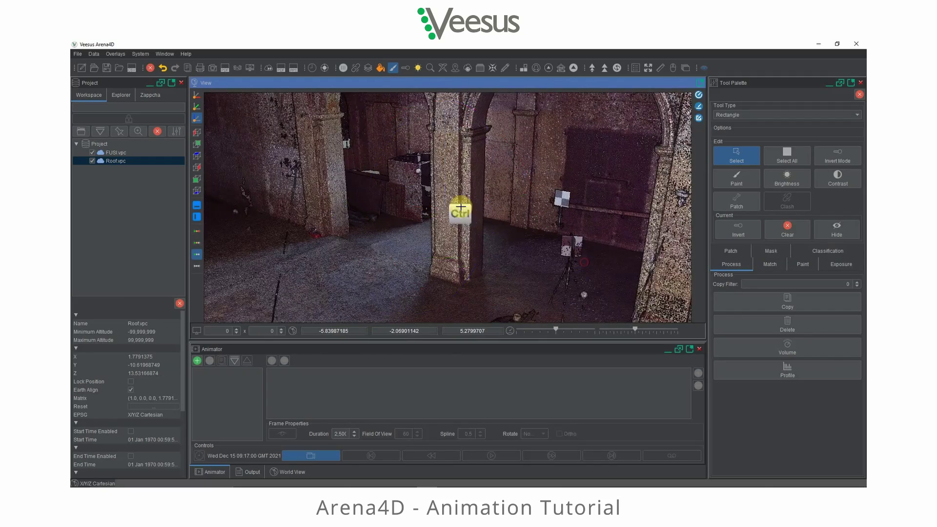
{"action": "right_click", "coordinate": [458, 208]}
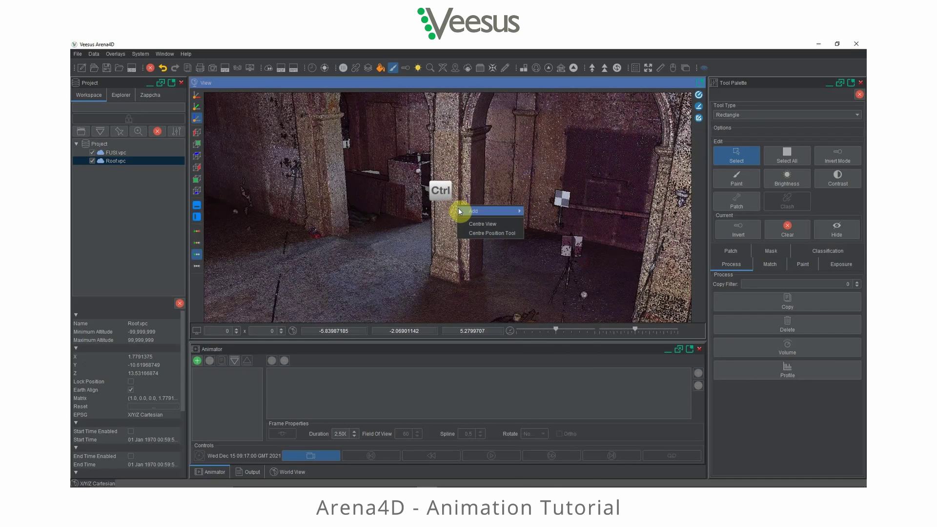
{"action": "mouse_move", "coordinate": [458, 209]}
{"action": "left_click", "coordinate": [549, 243]}
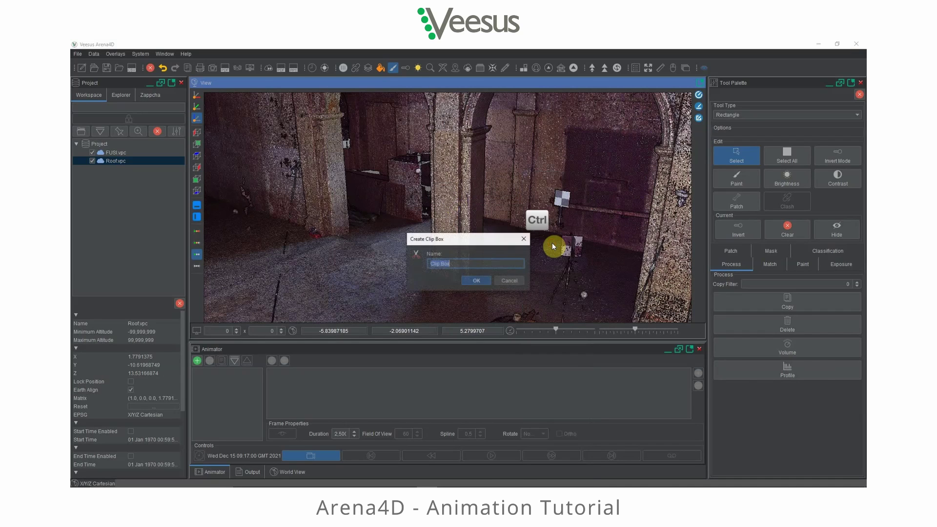
{"action": "left_click", "coordinate": [482, 280]}
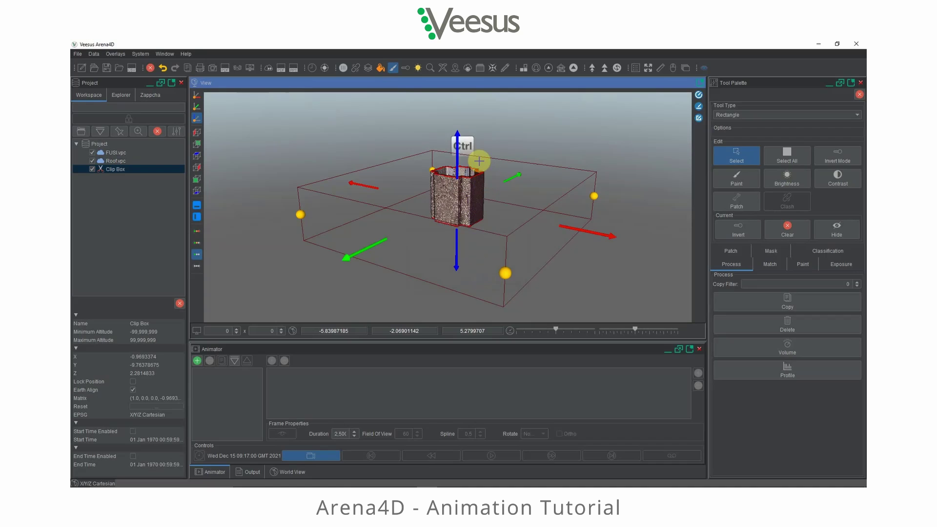
- Extend the clip box vertically over the pillar's height and narrow its sides to fit closely around the pillar
{"action": "left_click_drag", "start_coordinate": [460, 159], "coordinate": [449, 98], "text": "ctrl"}
{"action": "left_click_drag", "start_coordinate": [457, 254], "coordinate": [446, 320], "text": "ctrl"}
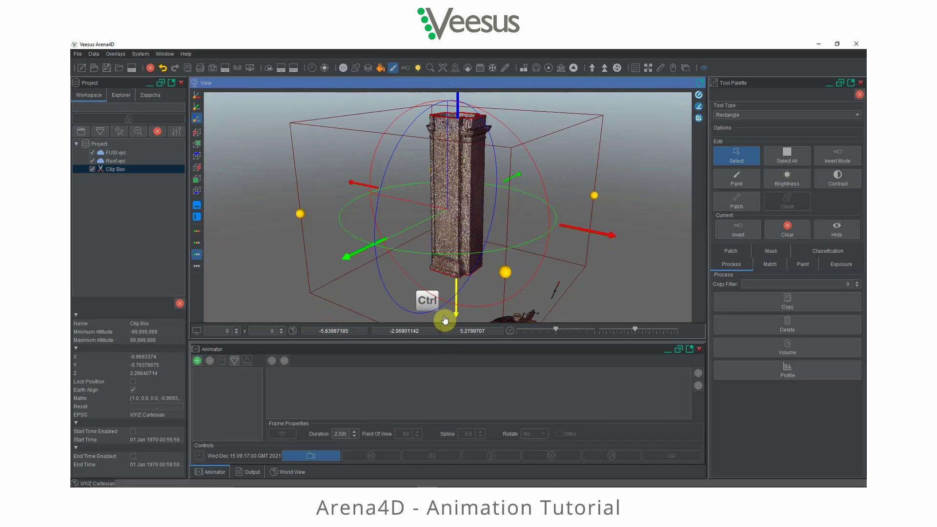
{"action": "left_click_drag", "start_coordinate": [606, 238], "coordinate": [502, 224], "text": "ctrl"}
{"action": "left_click_drag", "start_coordinate": [341, 173], "coordinate": [481, 184], "text": "ctrl"}
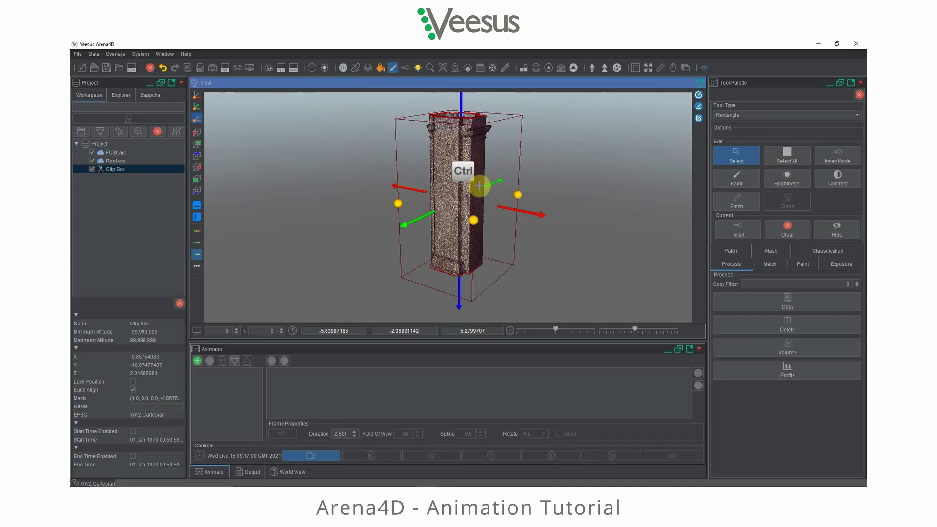
- Select all pillar points inside the clip box and switch the clip box off
{"action": "left_click", "coordinate": [801, 154]}
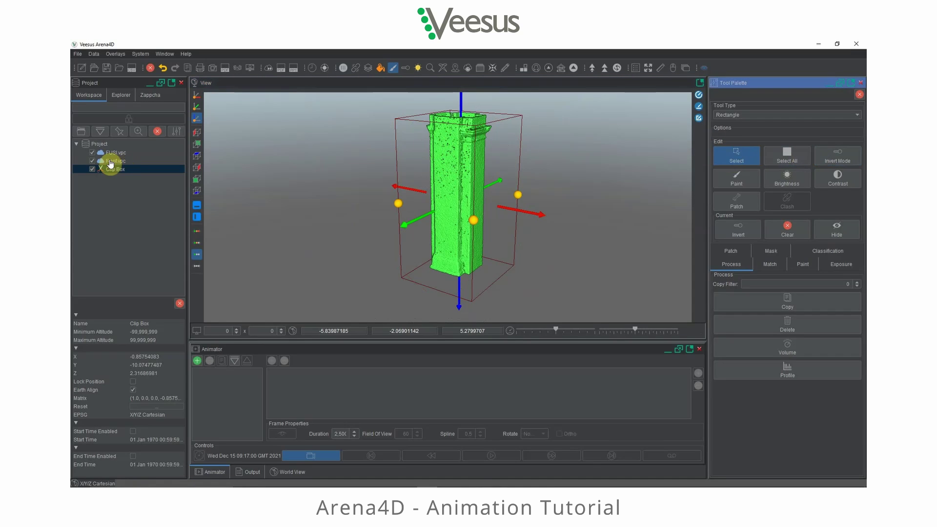
{"action": "left_click", "coordinate": [93, 171]}
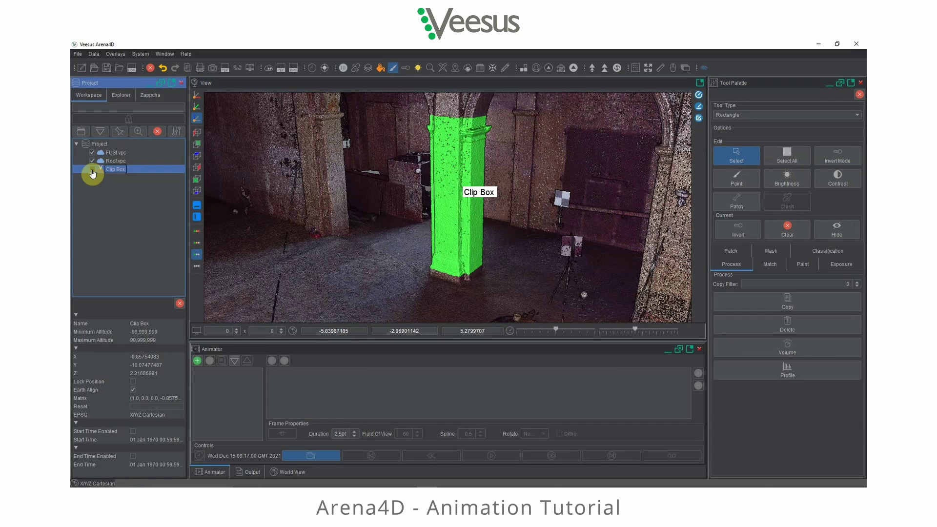
{"action": "left_click", "coordinate": [92, 170]}
{"action": "left_click", "coordinate": [92, 171]}
- Copy the selected pillar points to a new point cloud named Pillar and delete the selected points from the original cloud
{"action": "left_click", "coordinate": [804, 304]}
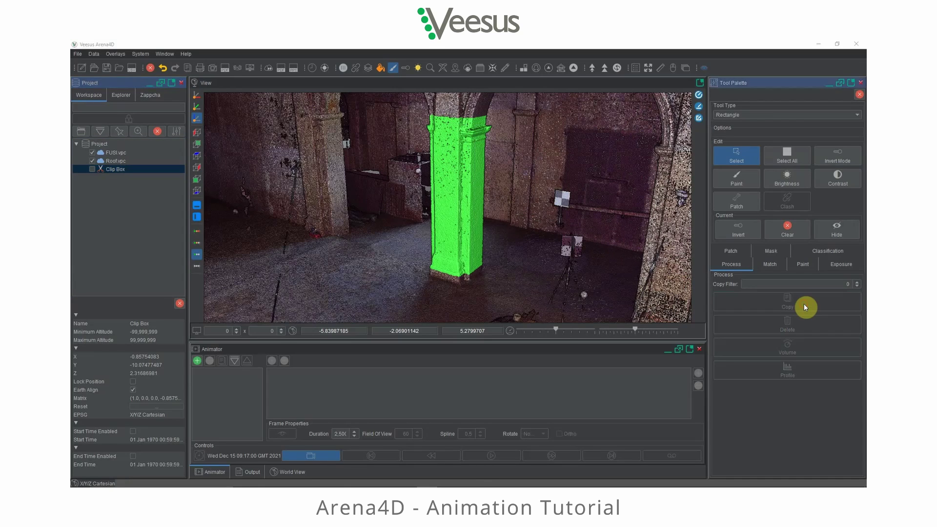
{"action": "type", "text": "Pillar"}
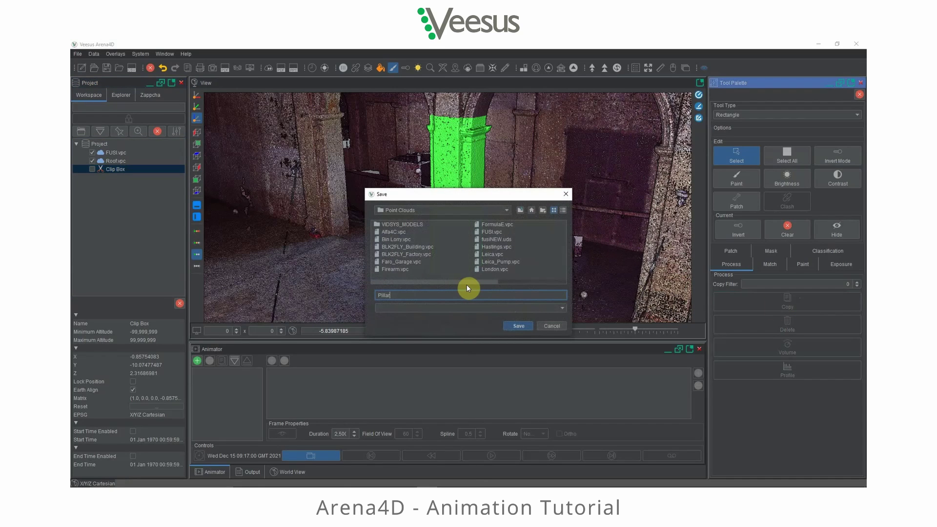
{"action": "key", "text": "Return"}
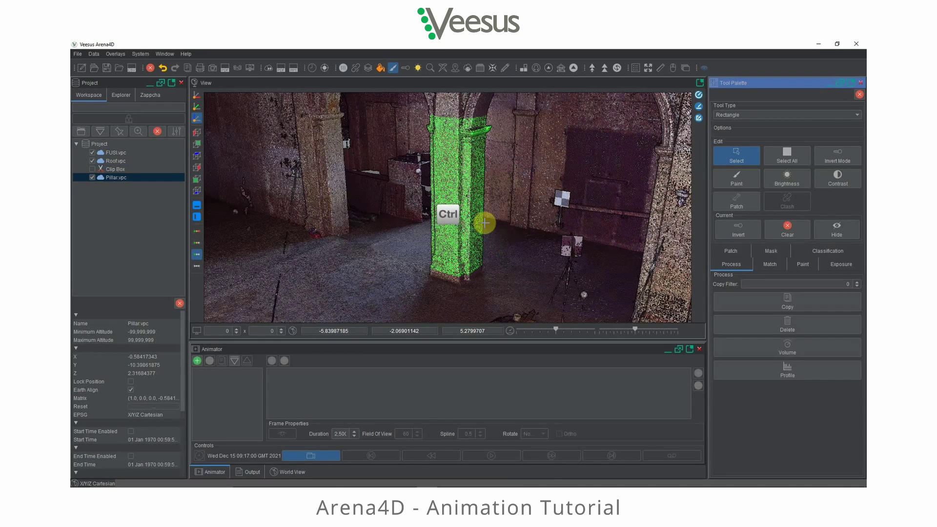
{"action": "left_click", "coordinate": [790, 326]}
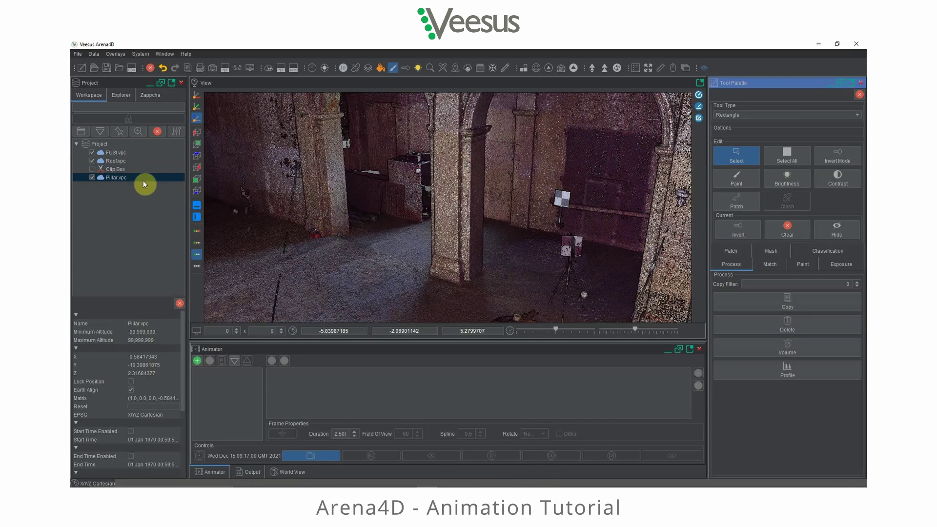
- Toggle the visibility of Pillar.vpc to check that the pillar is a separate point cloud
{"action": "left_click", "coordinate": [92, 179]}
{"action": "left_click", "coordinate": [92, 179]}
{"action": "left_click", "coordinate": [93, 178]}
{"action": "left_click", "coordinate": [93, 178]}
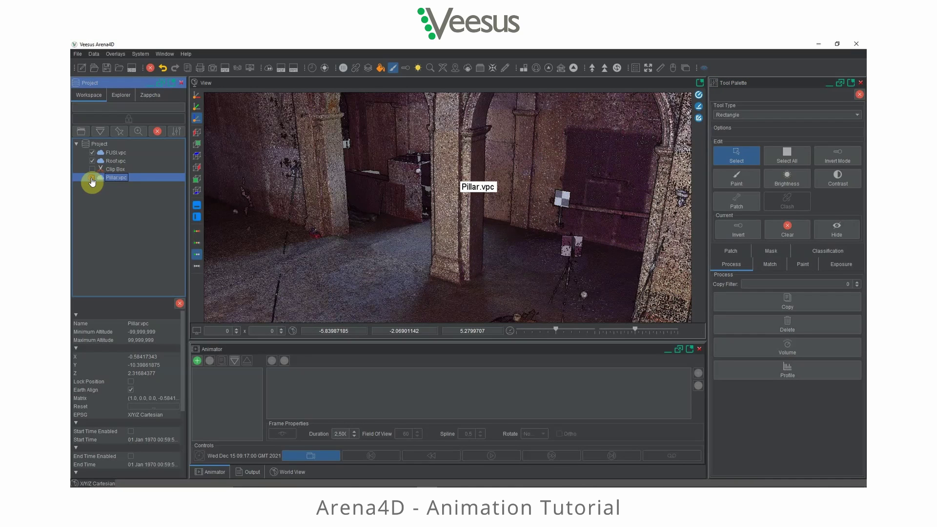
{"action": "key", "text": "ctrl"}
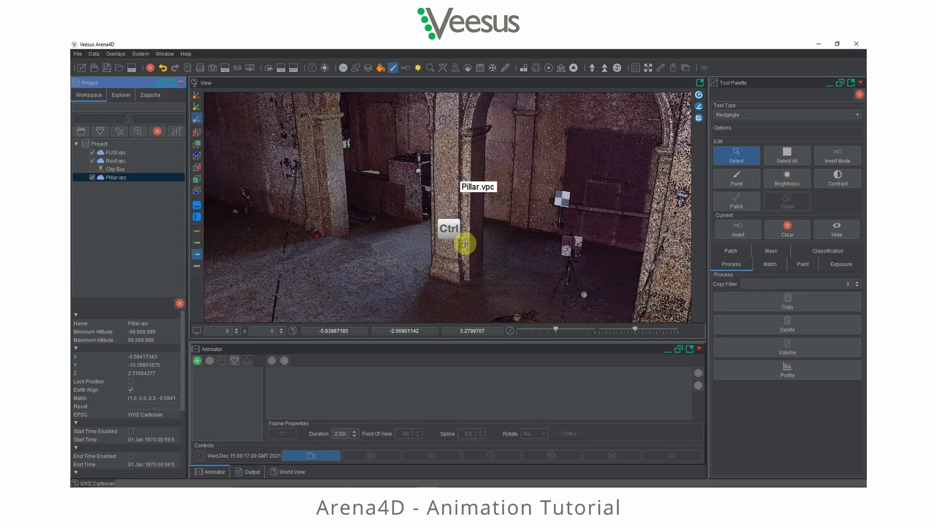
- Close the point editing tool palette
{"action": "left_click", "coordinate": [861, 83]}
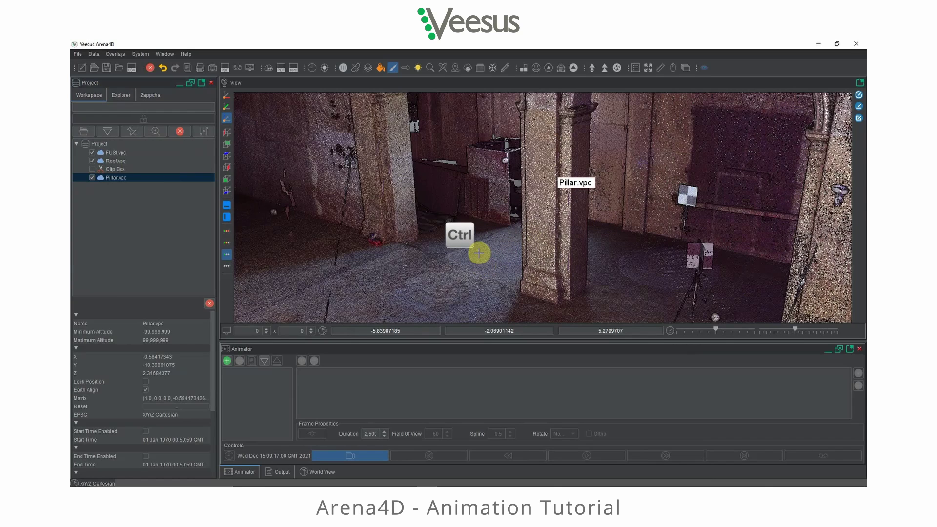
{"action": "left_click_drag", "start_coordinate": [473, 255], "coordinate": [435, 257], "text": "ctrl"}
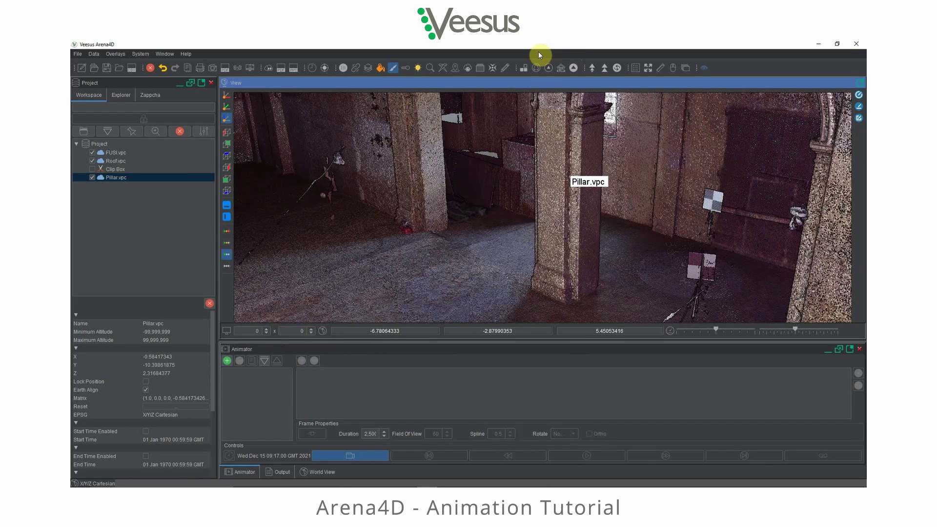
- Create a new animation and add the Pillar.vpc and Roof.vpc point clouds to it as animated objects
{"action": "left_click", "coordinate": [227, 361]}
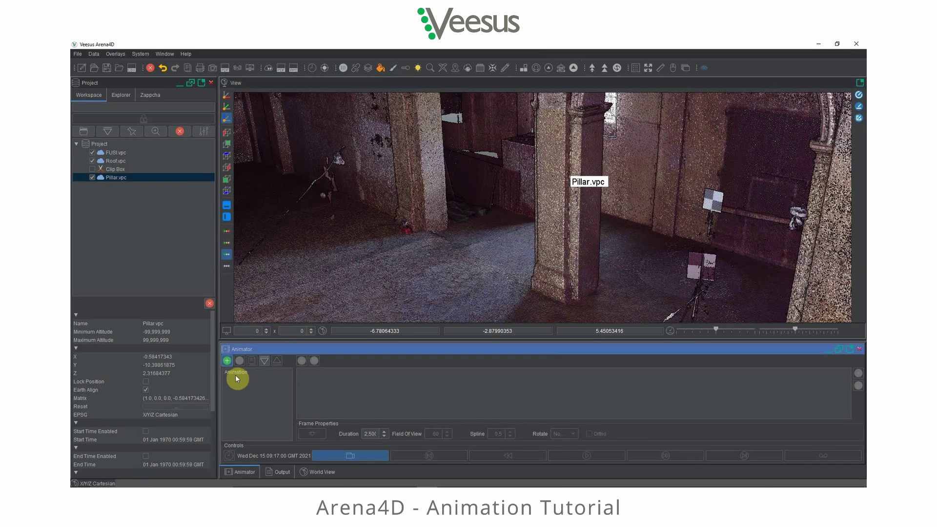
{"action": "left_click", "coordinate": [236, 377]}
{"action": "left_click", "coordinate": [402, 383]}
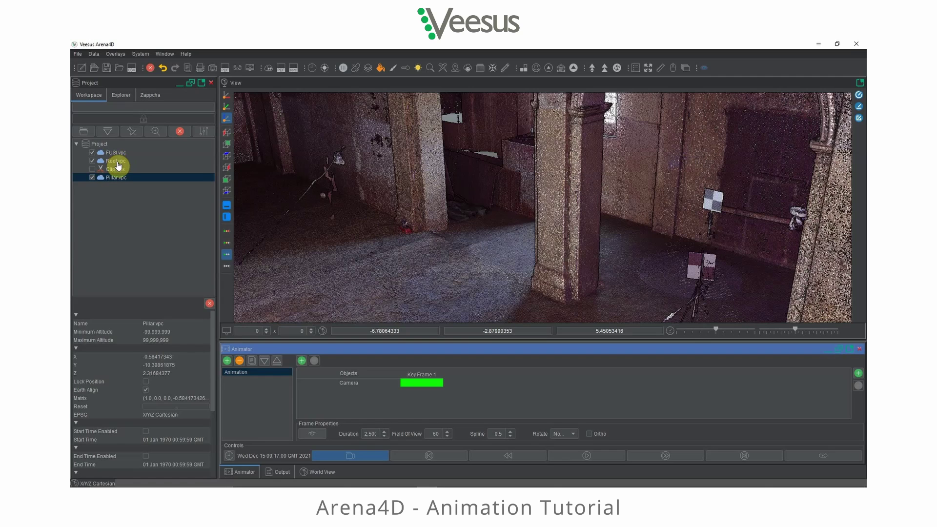
{"action": "left_click", "coordinate": [111, 180]}
{"action": "left_click", "coordinate": [112, 160], "text": "ctrl"}
{"action": "left_click", "coordinate": [857, 374]}
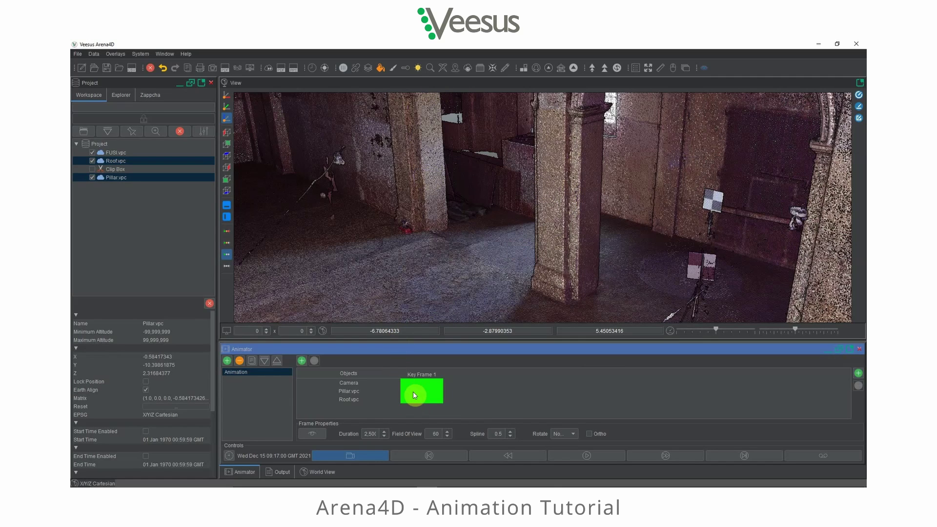
- For Pillar.vpc in Key Frame 1, enable object manipulation and lower the pillar below the floor to a Z of about -8.03
{"action": "left_click", "coordinate": [412, 392]}
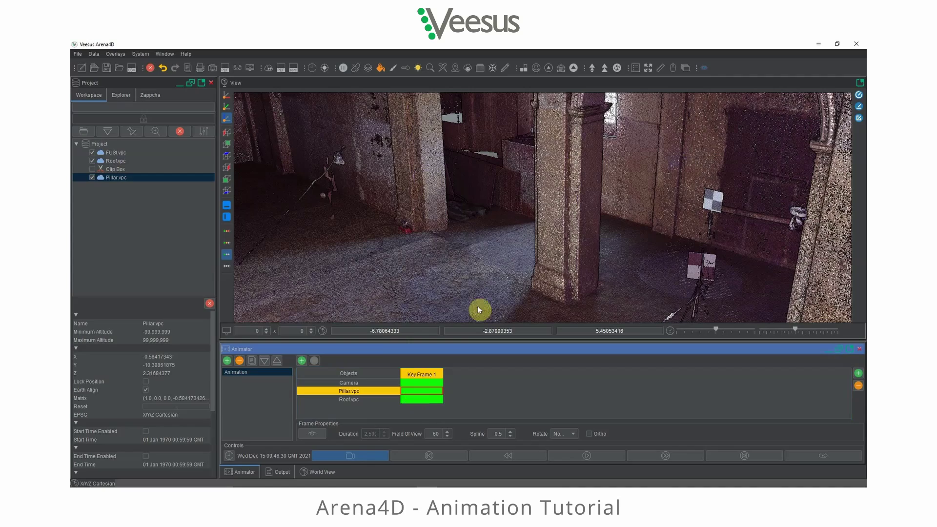
{"action": "left_click", "coordinate": [672, 68]}
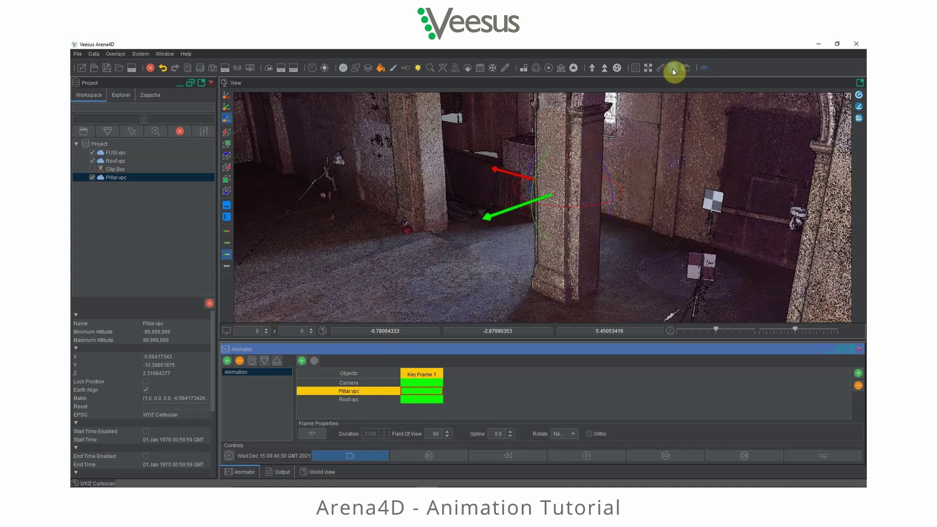
{"action": "scroll", "coordinate": [652, 155], "scroll_direction": "up", "scroll_amount": 3}
{"action": "scroll", "coordinate": [652, 155], "scroll_direction": "down", "scroll_amount": 10}
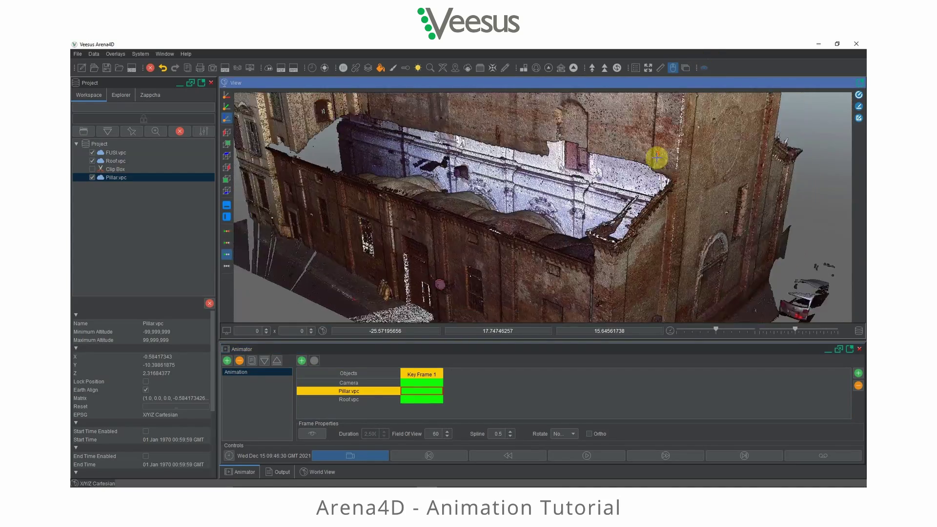
{"action": "left_click_drag", "start_coordinate": [546, 125], "coordinate": [541, 176]}
{"action": "scroll", "coordinate": [541, 177], "scroll_direction": "up", "scroll_amount": 10}
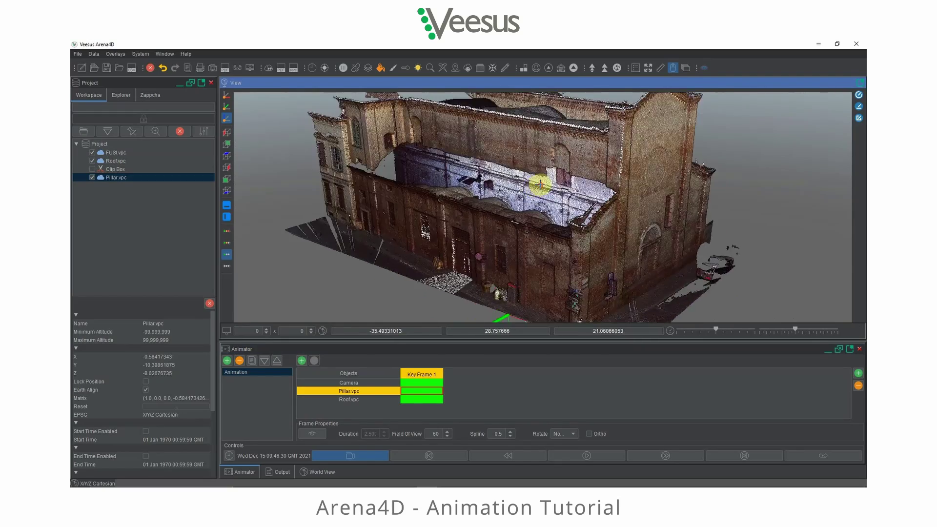
{"action": "scroll", "coordinate": [542, 182], "scroll_direction": "up", "scroll_amount": 5}
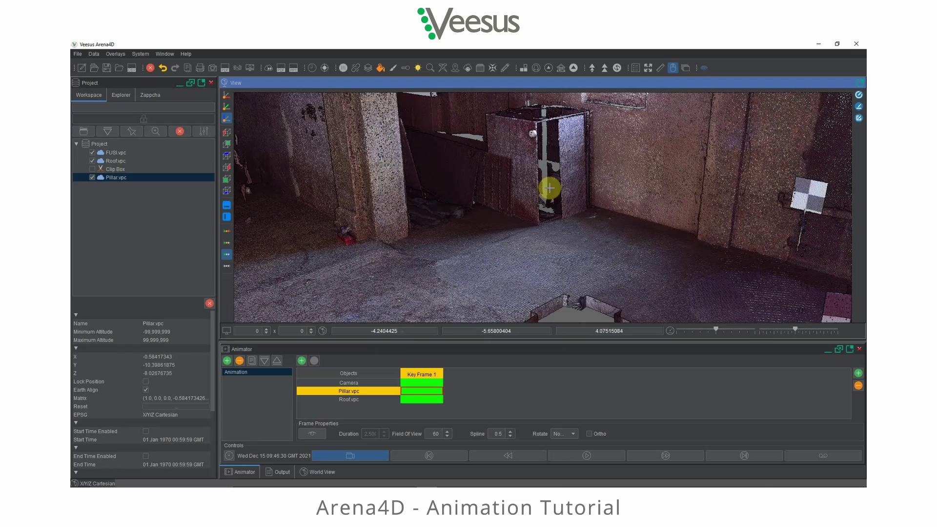
{"action": "scroll", "coordinate": [548, 188], "scroll_direction": "up", "scroll_amount": 4}
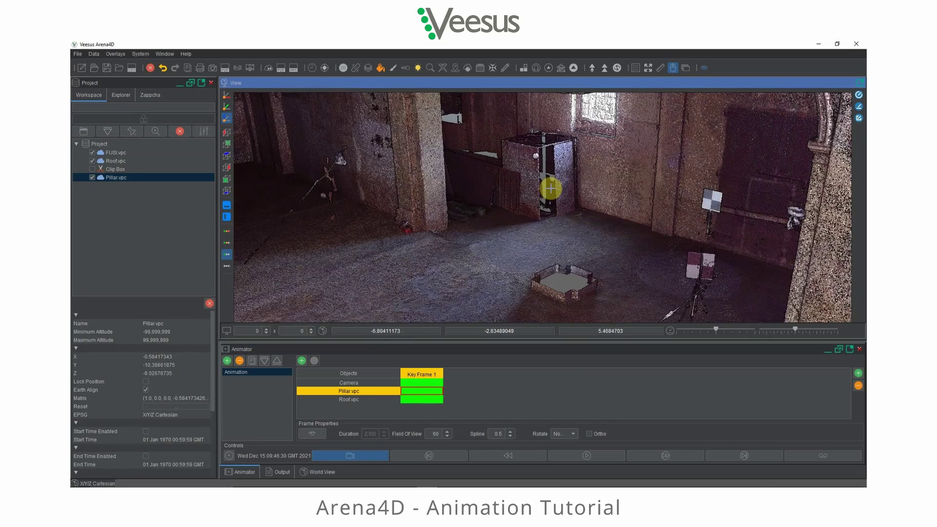
{"action": "scroll", "coordinate": [551, 188], "scroll_direction": "down", "scroll_amount": 15}
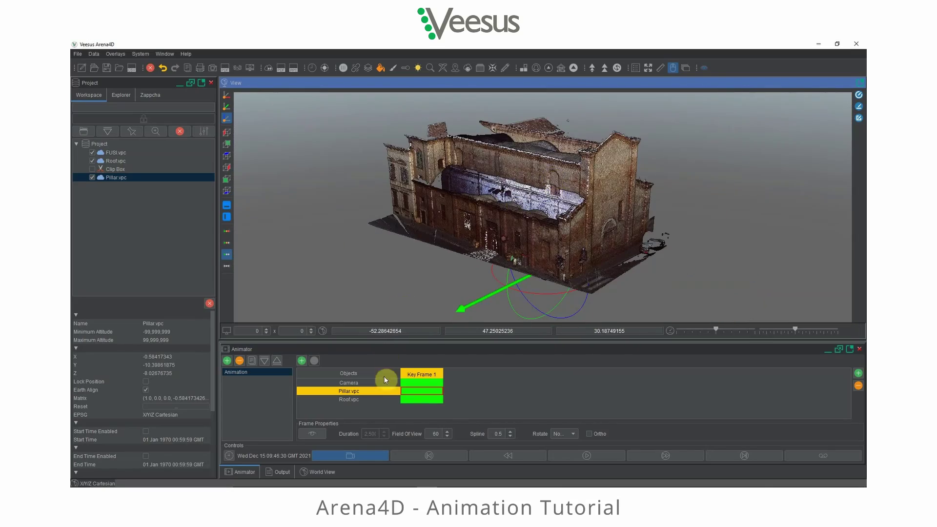
- For Roof.vpc in Key Frame 1, unlink the animation camera and slide the roof off the building to a Y of about -37.07
{"action": "left_click", "coordinate": [409, 401]}
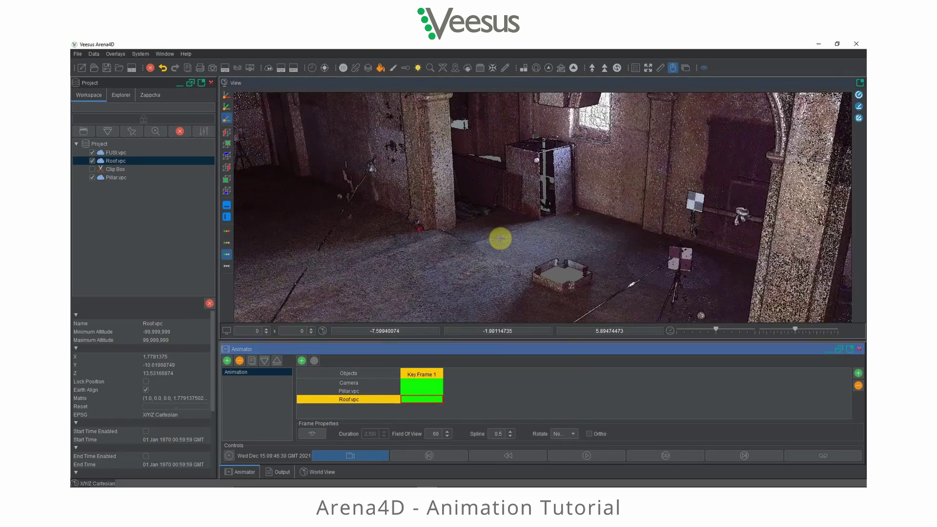
{"action": "left_click", "coordinate": [378, 454]}
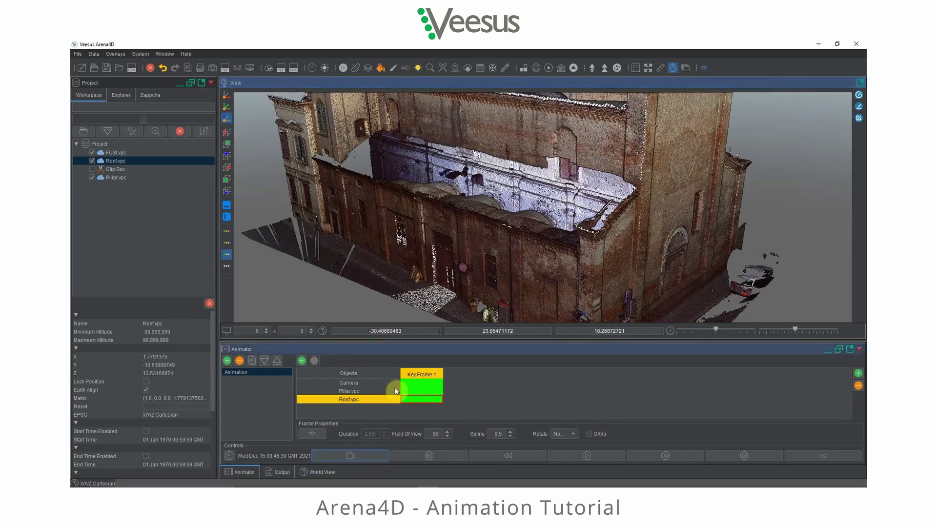
{"action": "left_click", "coordinate": [582, 212]}
{"action": "scroll", "coordinate": [582, 213], "scroll_direction": "down", "scroll_amount": 10}
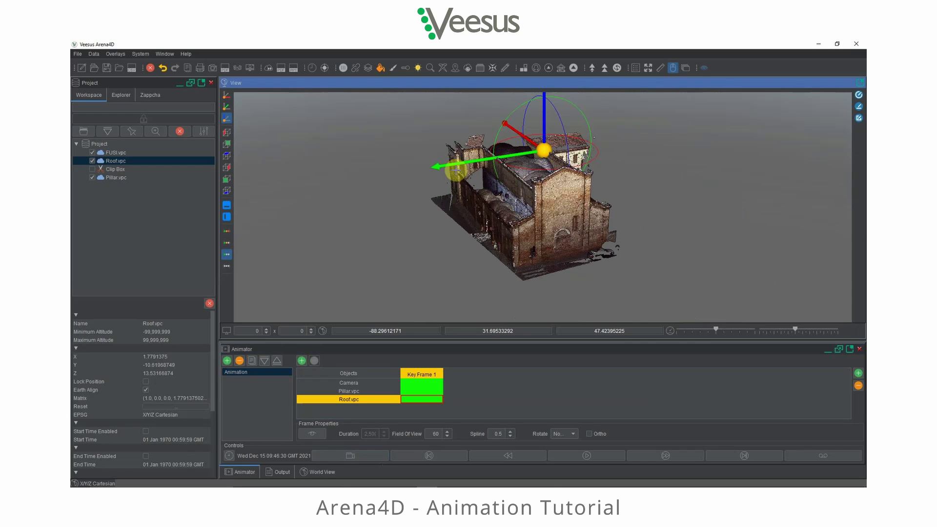
{"action": "left_click_drag", "start_coordinate": [453, 170], "coordinate": [588, 151]}
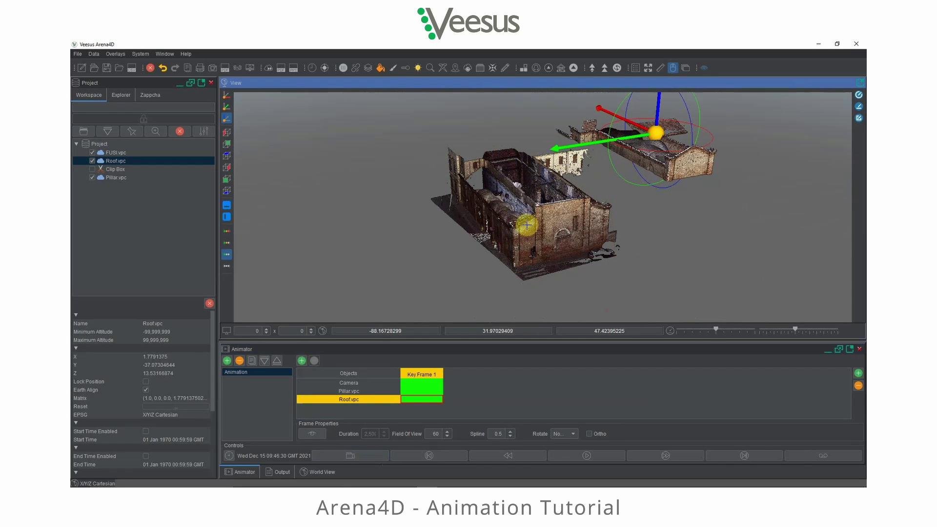
- Aim the camera from inside the building up through the open roof at the sky and store this view in Key Frame 1
{"action": "scroll", "coordinate": [532, 224], "scroll_direction": "up", "scroll_amount": 10}
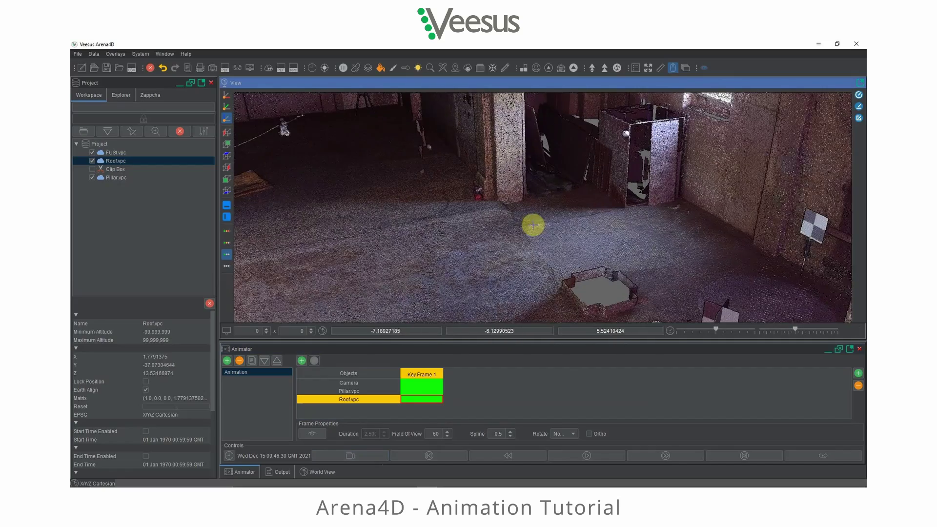
{"action": "left_click_drag", "start_coordinate": [516, 257], "coordinate": [529, 146]}
{"action": "scroll", "coordinate": [549, 262], "scroll_direction": "up", "scroll_amount": 2}
{"action": "left_click_drag", "start_coordinate": [551, 264], "coordinate": [382, 213]}
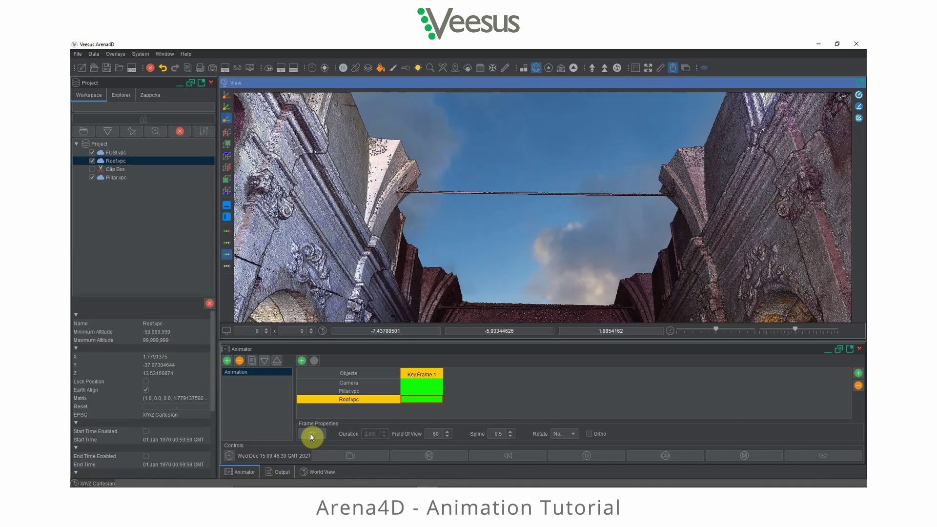
{"action": "left_click", "coordinate": [312, 434]}
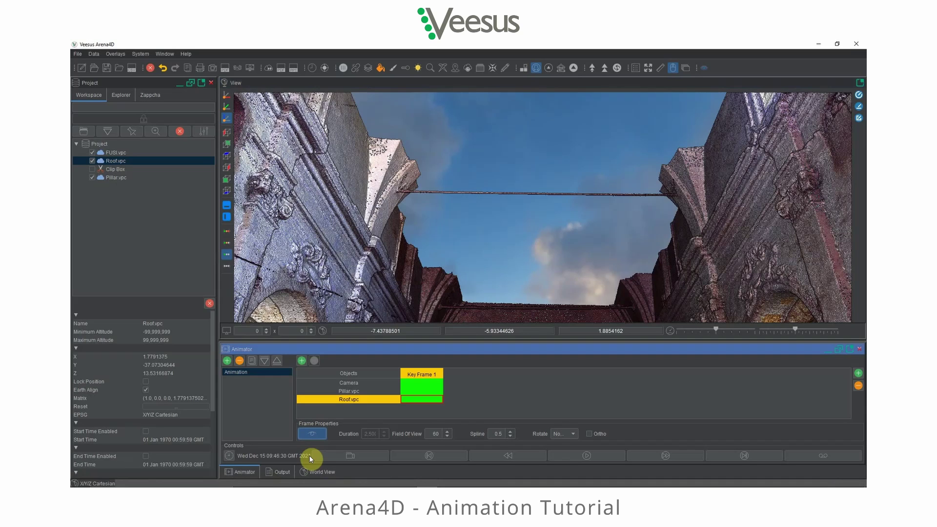
{"action": "left_click", "coordinate": [460, 263]}
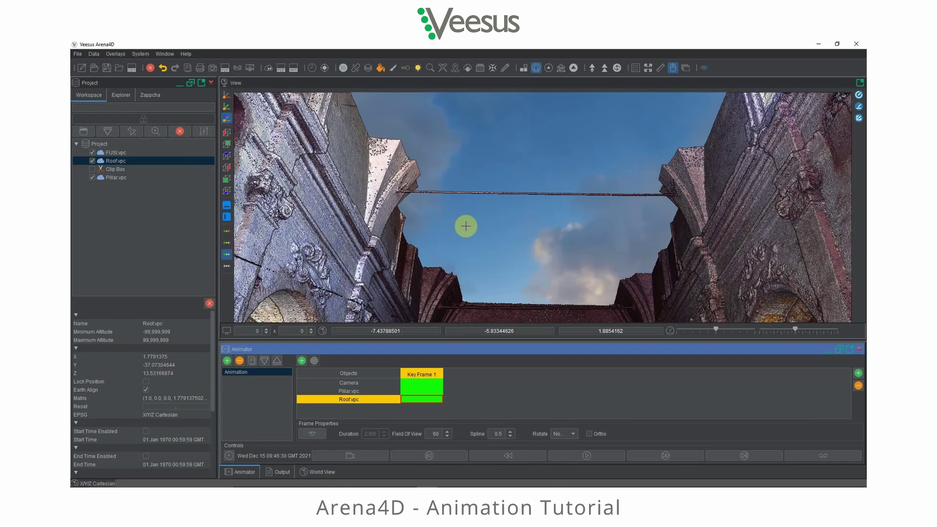
{"action": "left_click_drag", "start_coordinate": [528, 205], "coordinate": [545, 236]}
{"action": "left_click", "coordinate": [425, 400]}
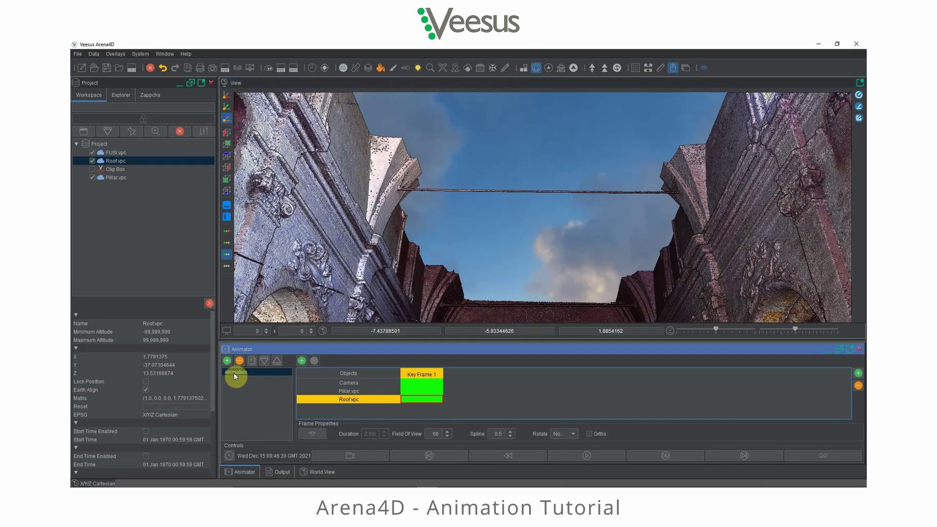
- Add Key Frame 2 and reset Roof.vpc to its original position in it
{"action": "left_click", "coordinate": [303, 361]}
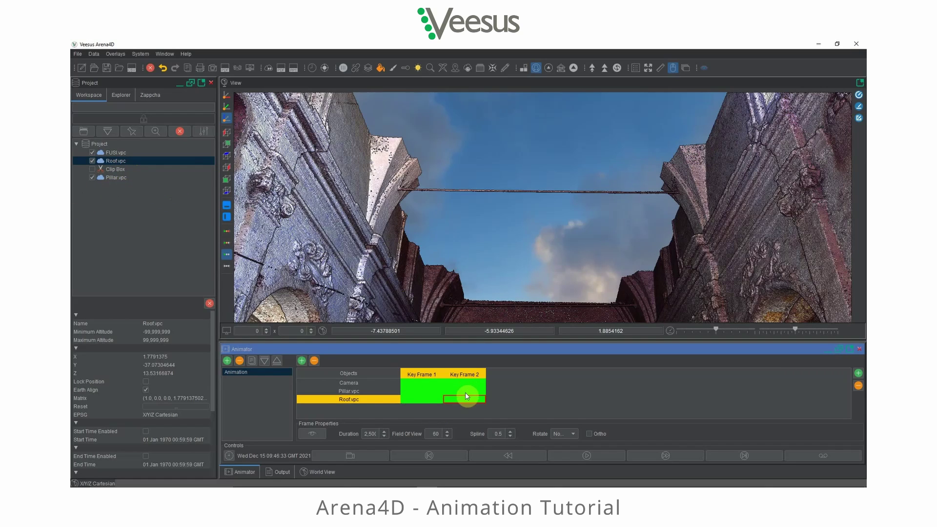
{"action": "left_click", "coordinate": [116, 161]}
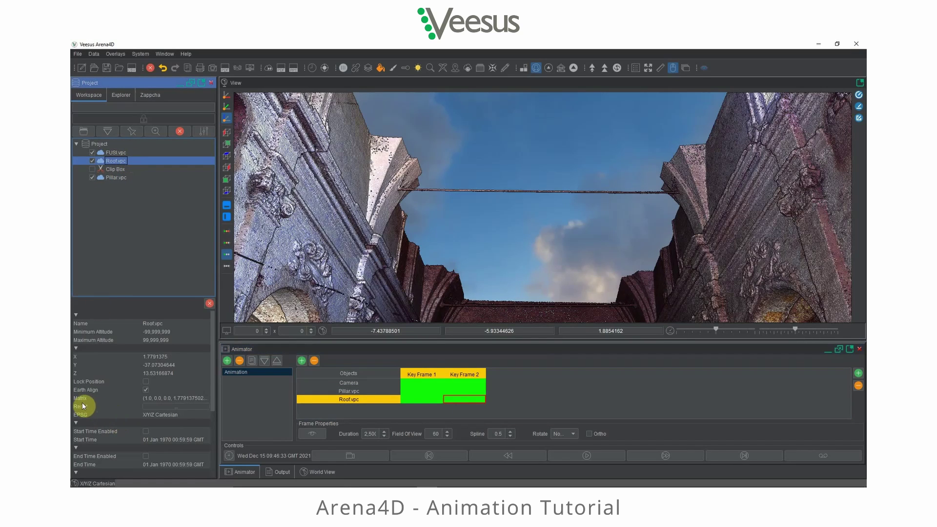
{"action": "left_click", "coordinate": [186, 406]}
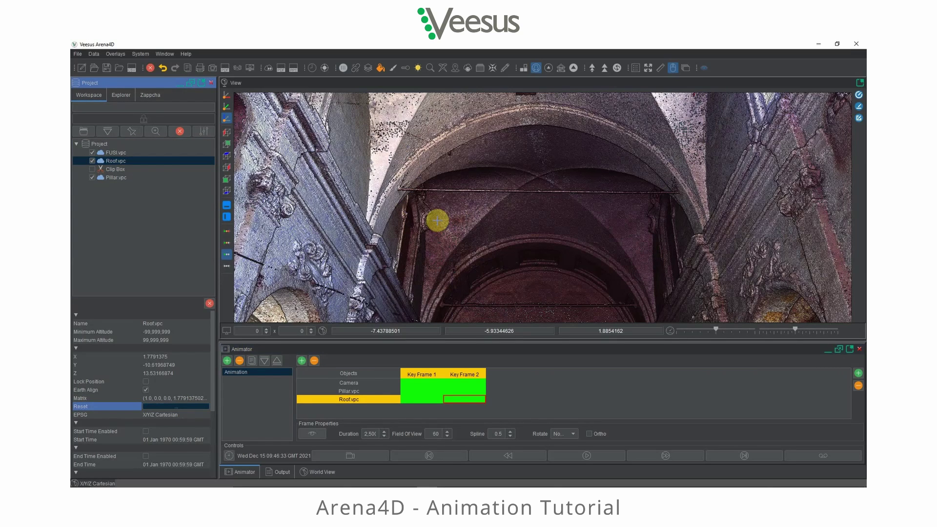
- Compare the roof positions in Key Frame 1 and Key Frame 2
{"action": "left_click", "coordinate": [420, 400]}
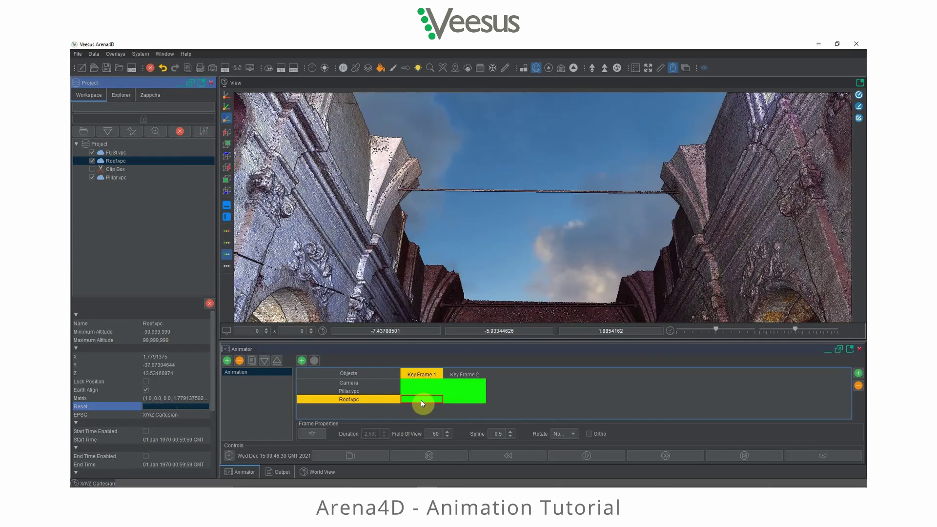
{"action": "left_click", "coordinate": [459, 399]}
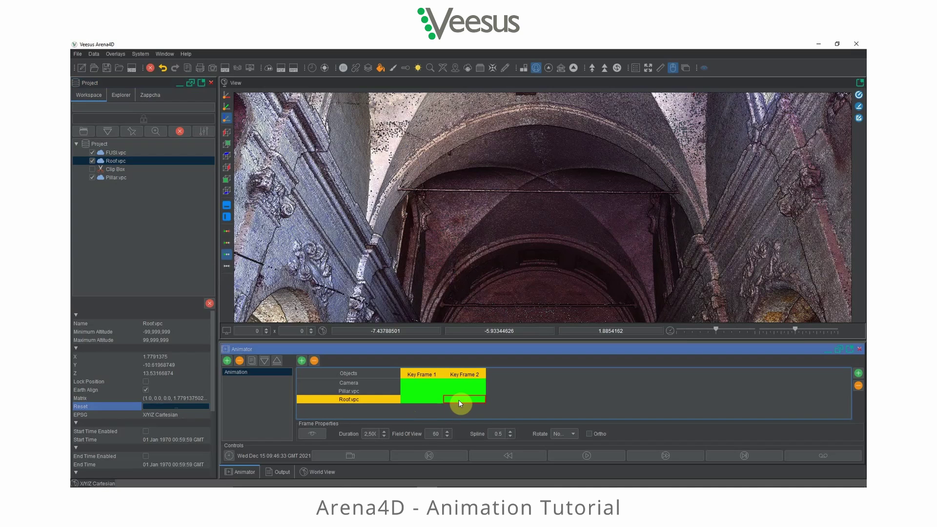
{"action": "left_click", "coordinate": [433, 399]}
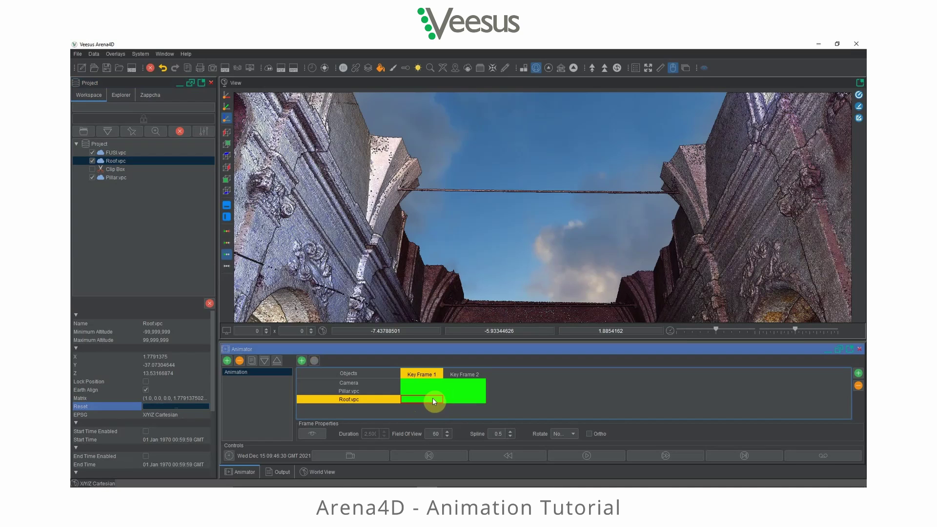
{"action": "left_click", "coordinate": [470, 400]}
- Set the spline of Key Frame 2 to 0 and its duration to 4 seconds
{"action": "left_click", "coordinate": [496, 433]}
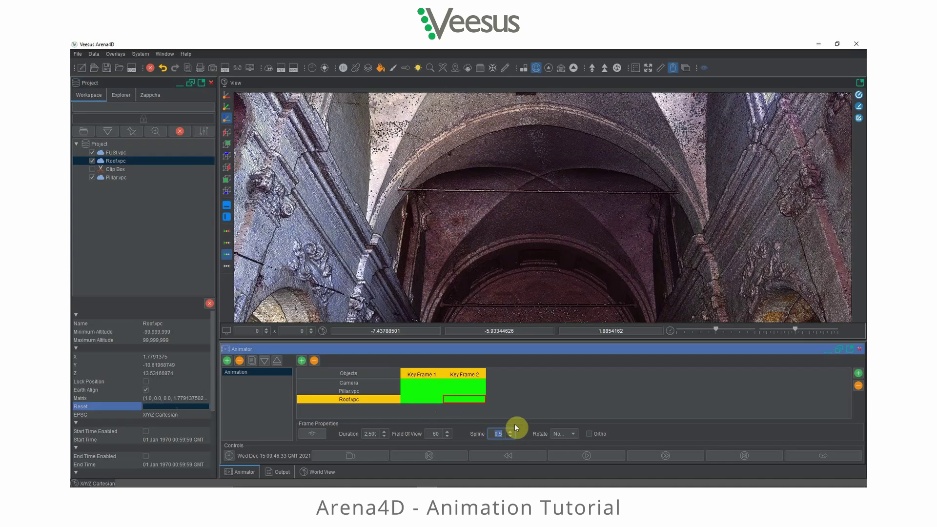
{"action": "double_click", "coordinate": [369, 433]}
{"action": "type", "text": "40"}
{"action": "key", "text": "Return"}
- Link the view to the animation camera and play the animation from Key Frame 1
{"action": "left_click", "coordinate": [415, 400]}
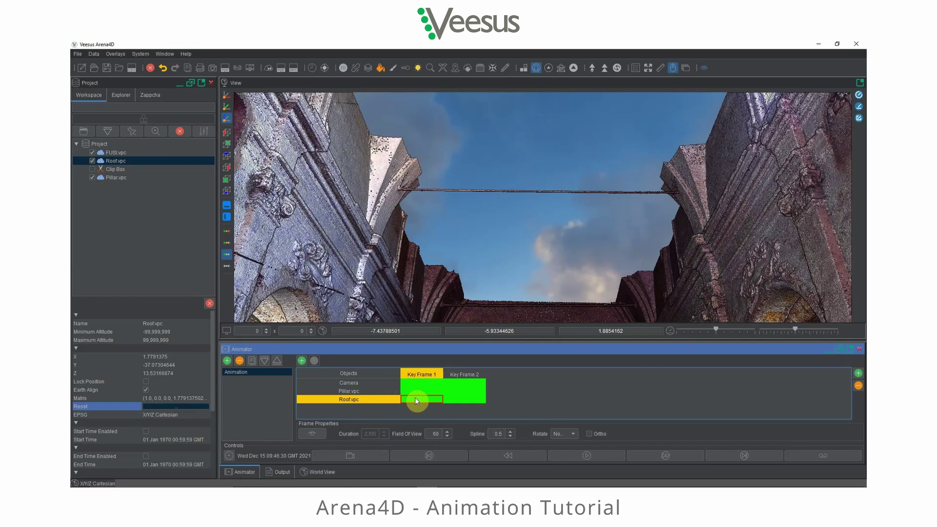
{"action": "left_click", "coordinate": [359, 458]}
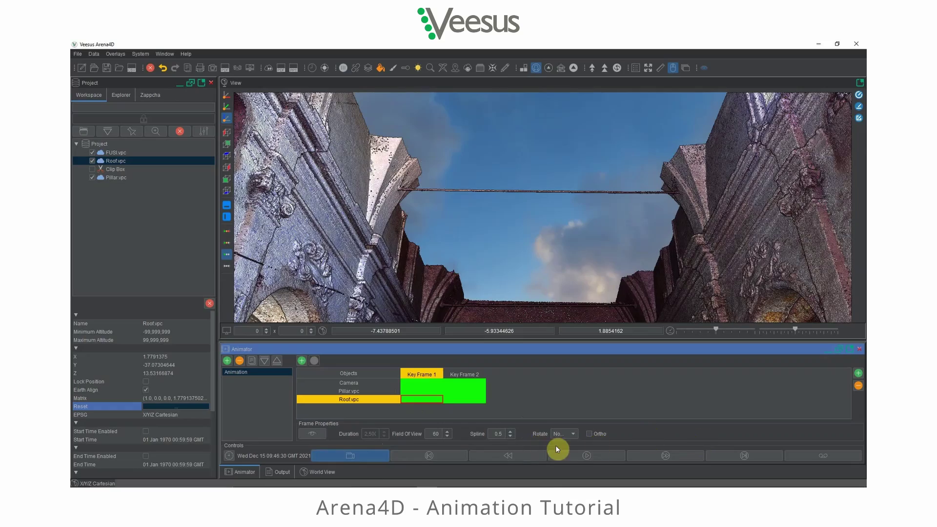
{"action": "left_click", "coordinate": [576, 455]}
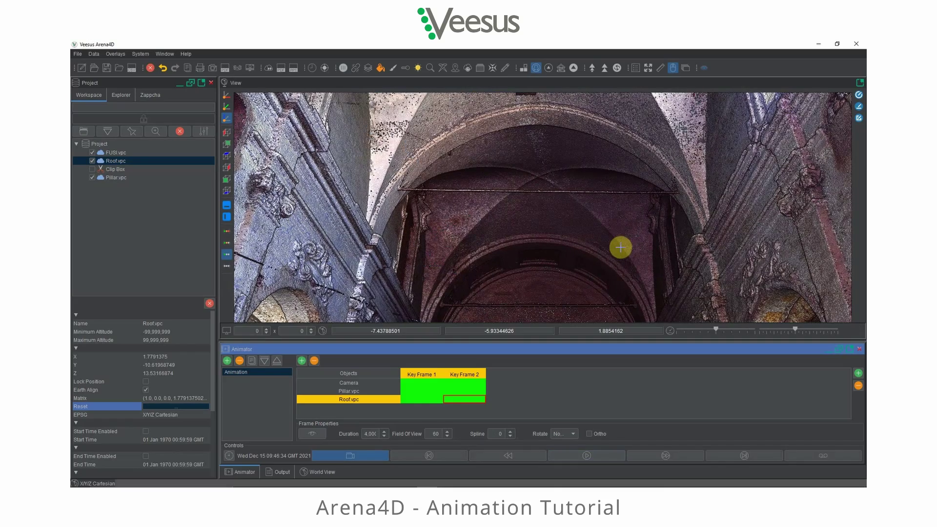
- Replay the roof movement from viewpoints outside the building with the animation camera unlinked, and link the camera again
{"action": "left_click_drag", "start_coordinate": [554, 157], "coordinate": [649, 210]}
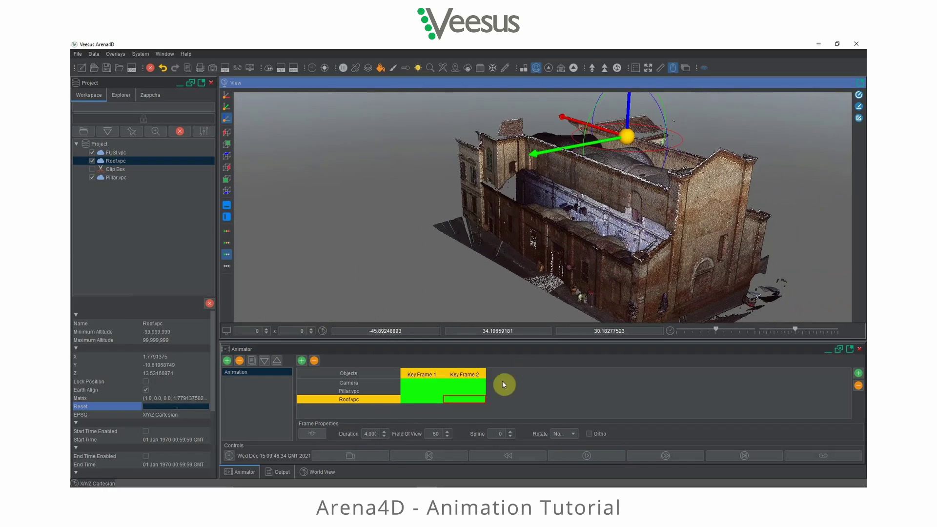
{"action": "left_click", "coordinate": [434, 399]}
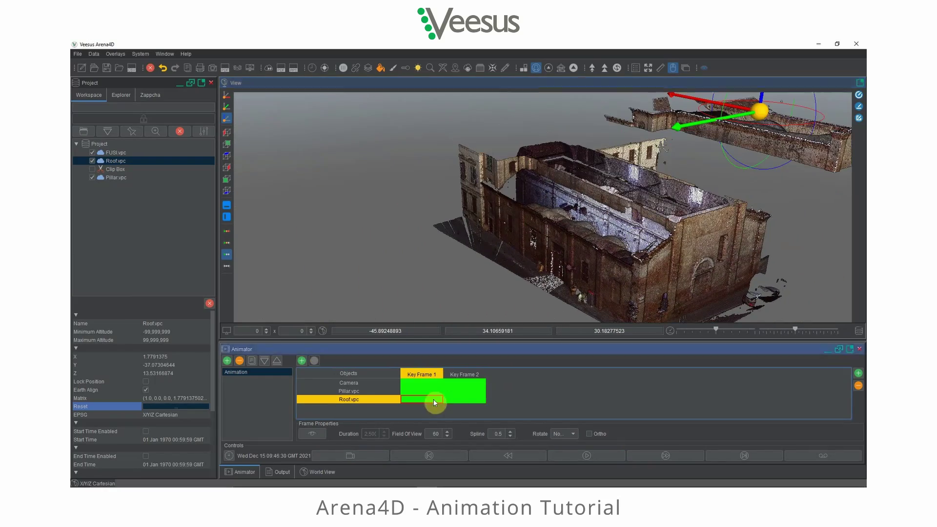
{"action": "left_click", "coordinate": [564, 456]}
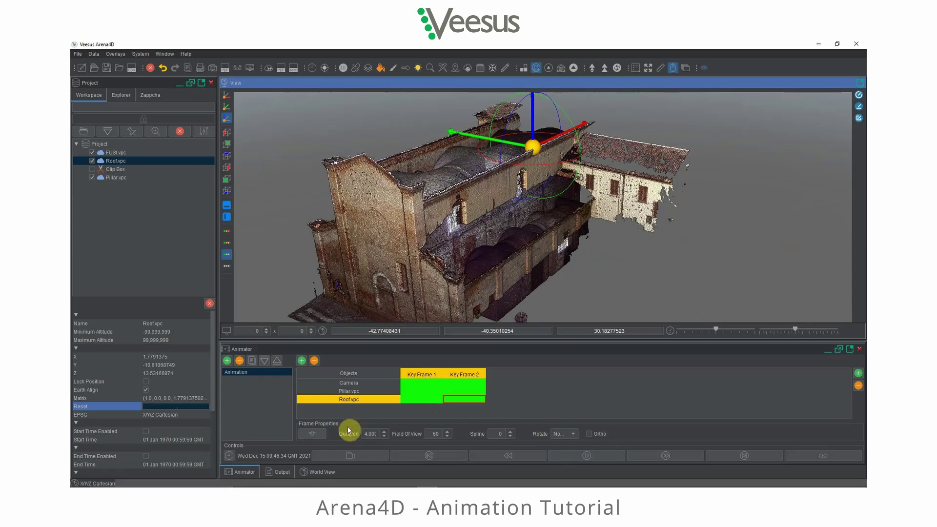
{"action": "left_click", "coordinate": [429, 455]}
{"action": "left_click", "coordinate": [585, 455]}
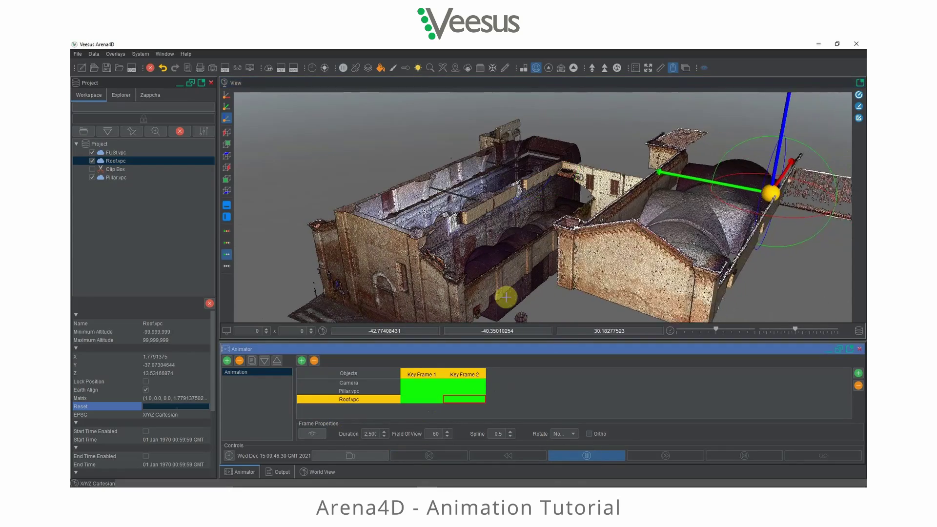
{"action": "left_click", "coordinate": [506, 296]}
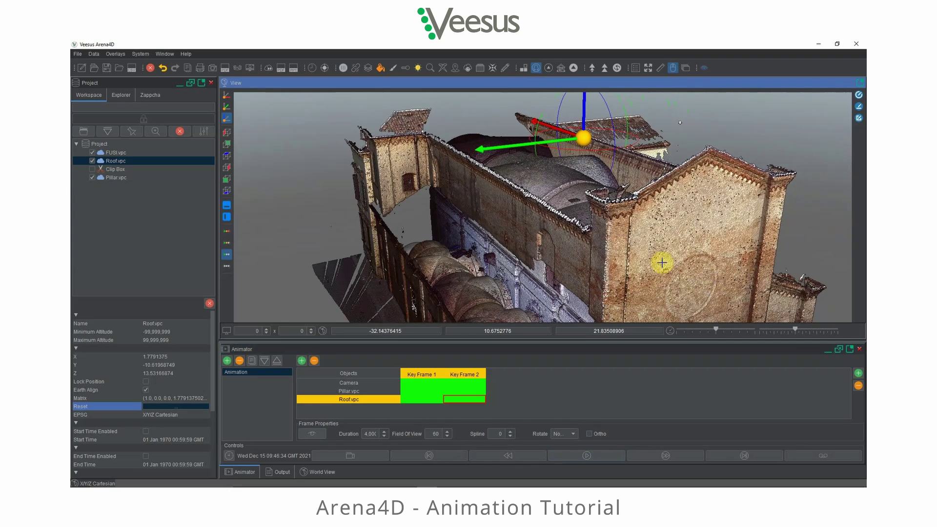
{"action": "left_click", "coordinate": [355, 457]}
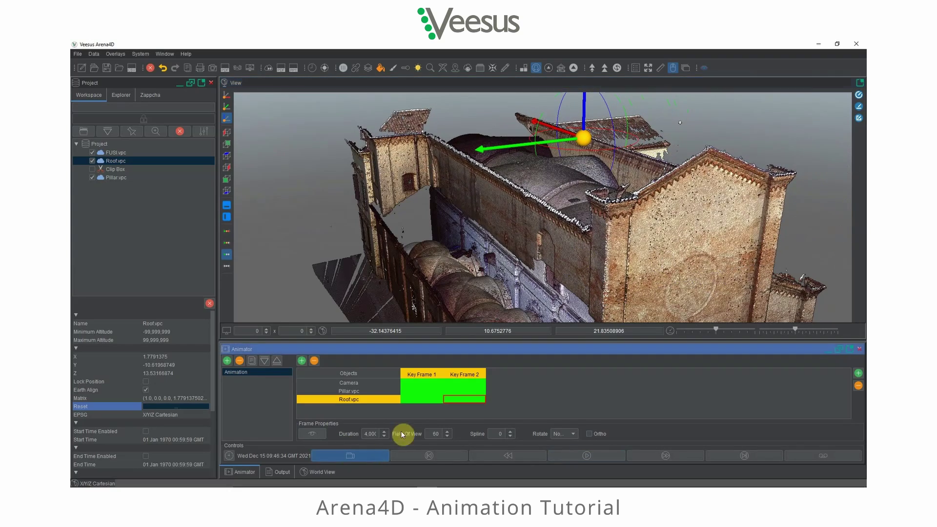
- Starting from Key Frame 2, aim the camera at the interior wall with the checkerboard targets and add a third key frame with spline 0
{"action": "left_click", "coordinate": [452, 398]}
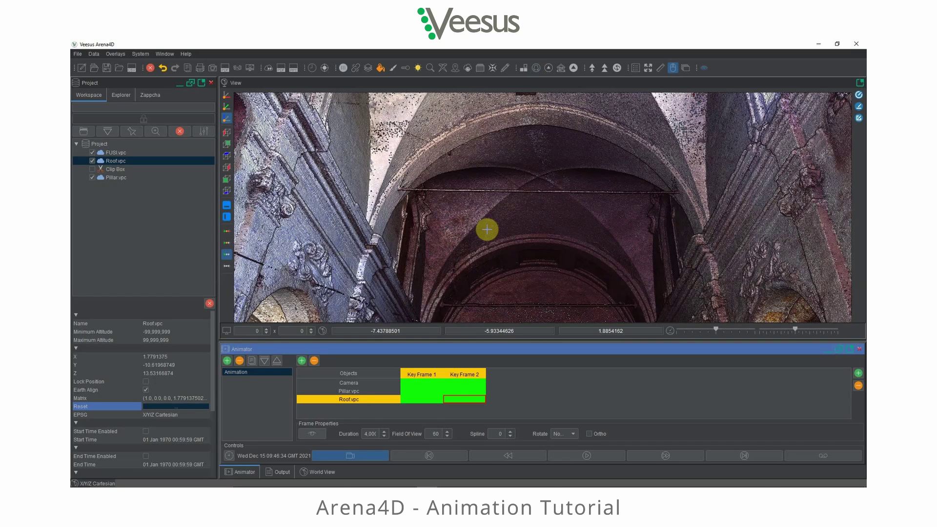
{"action": "left_click_drag", "start_coordinate": [488, 229], "coordinate": [613, 271]}
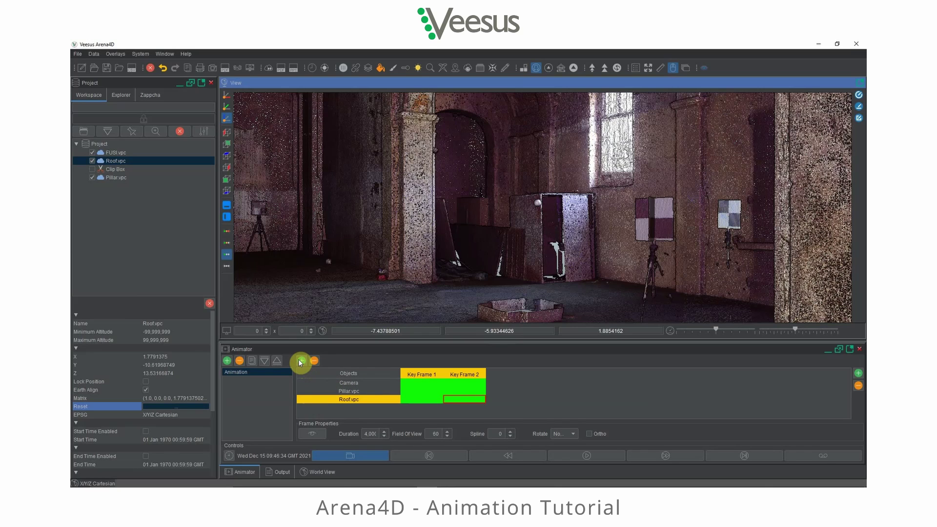
{"action": "left_click", "coordinate": [301, 362]}
{"action": "double_click", "coordinate": [497, 434]}
{"action": "type", "text": "0"}
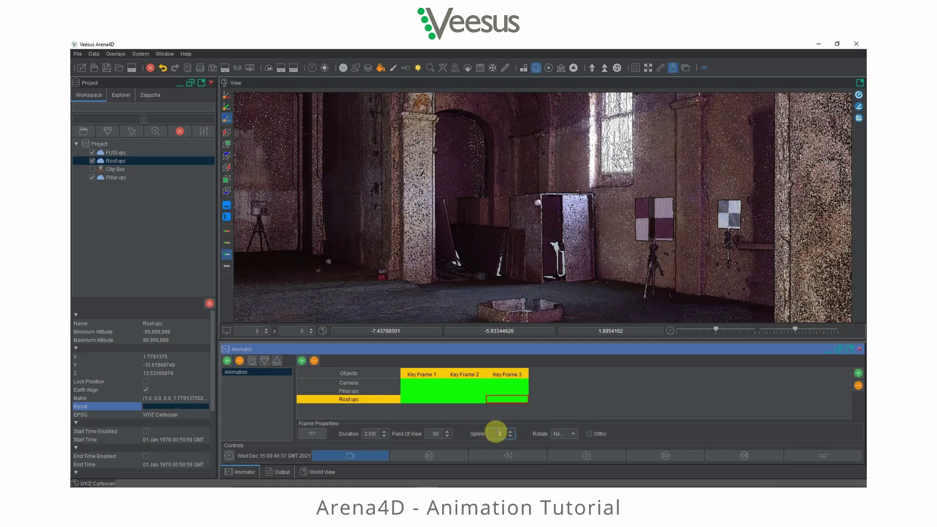
- Add a fourth key frame from the same viewpoint and reset the position of Pillar.vpc in it
{"action": "left_click", "coordinate": [542, 280]}
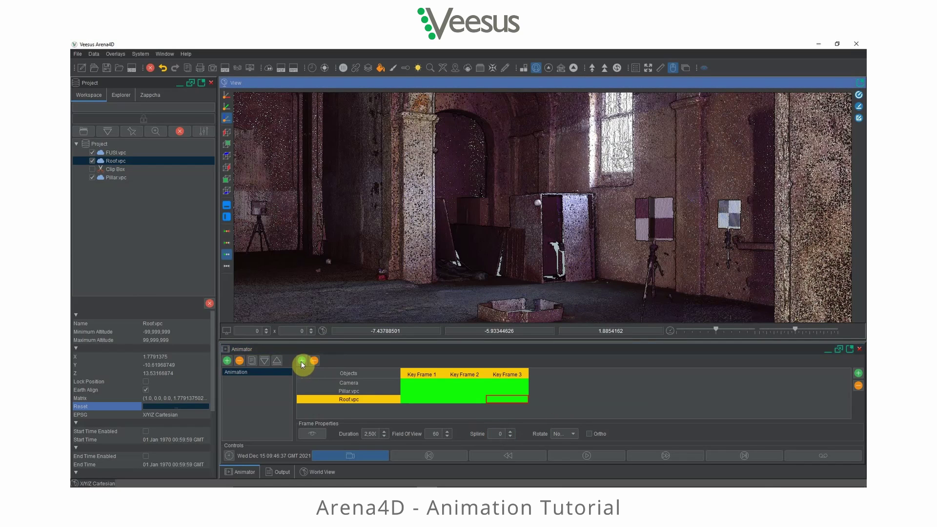
{"action": "left_click", "coordinate": [300, 361]}
{"action": "left_click", "coordinate": [561, 390]}
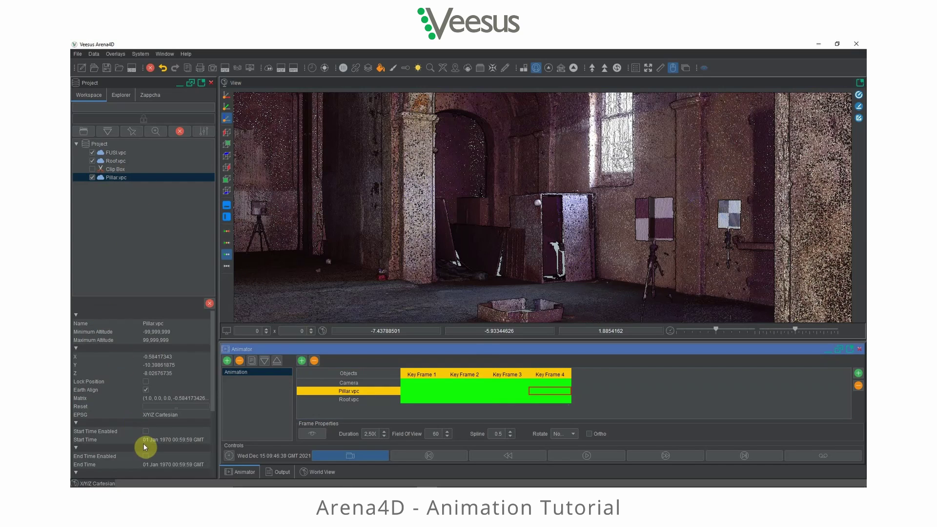
{"action": "left_click", "coordinate": [156, 406]}
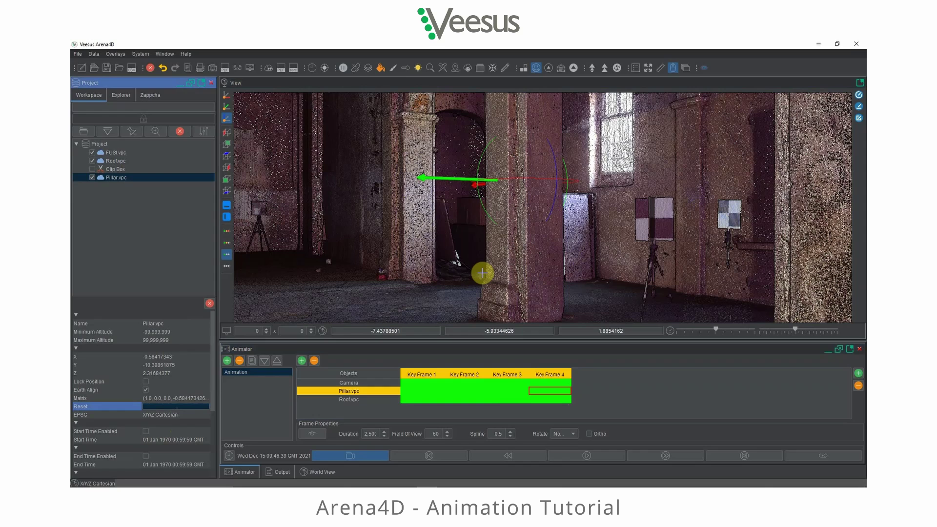
- Play the whole animation from Key Frame 1 and return to Key Frame 1
{"action": "left_click", "coordinate": [423, 398]}
{"action": "left_click", "coordinate": [576, 457]}
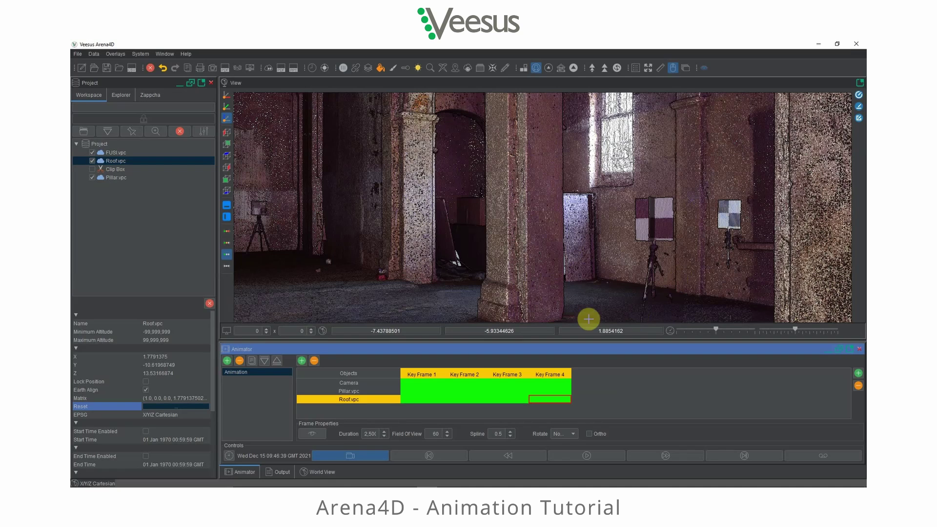
{"action": "left_click", "coordinate": [430, 400]}
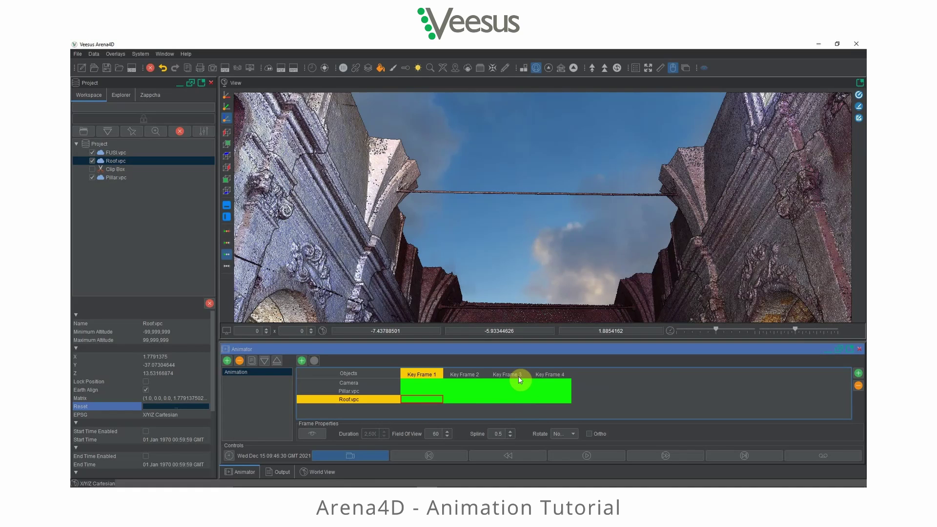
- Export the animation as an MP4 video at 1920 x 1080 and 25 frames per second, saved as Test on the Development (D:) drive
{"action": "left_click", "coordinate": [821, 455]}
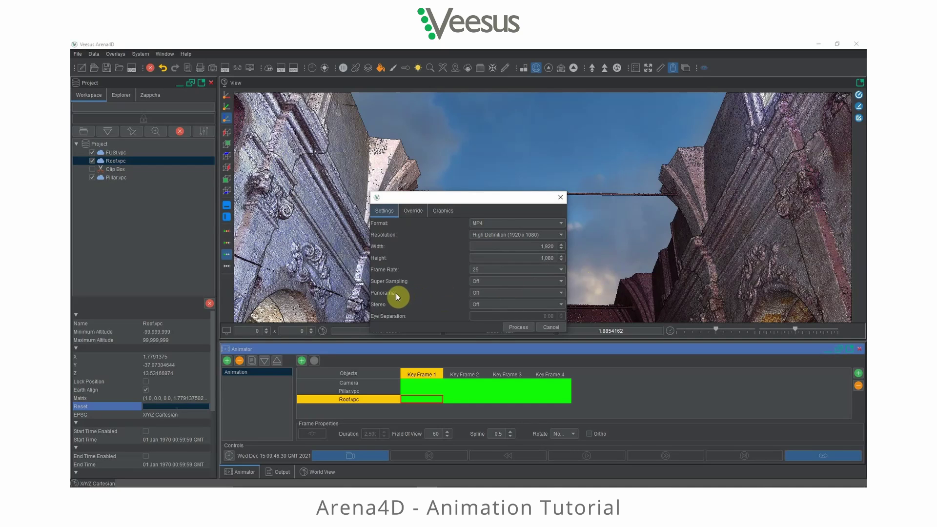
{"action": "left_click", "coordinate": [520, 328]}
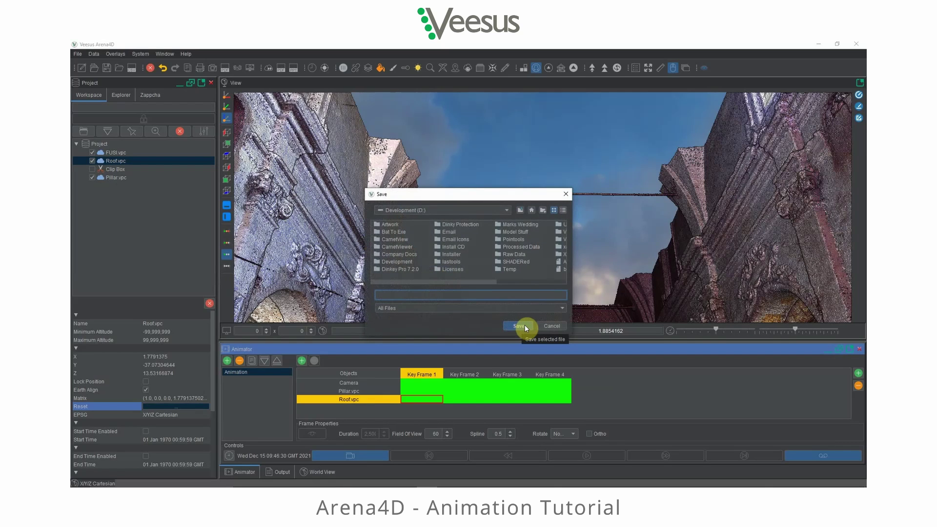
{"action": "type", "text": "Test"}
{"action": "left_click", "coordinate": [520, 326]}
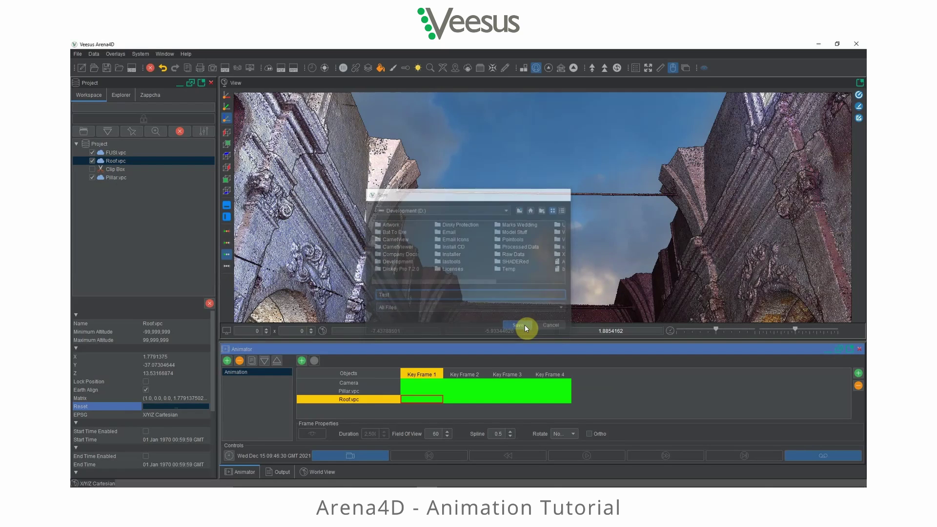